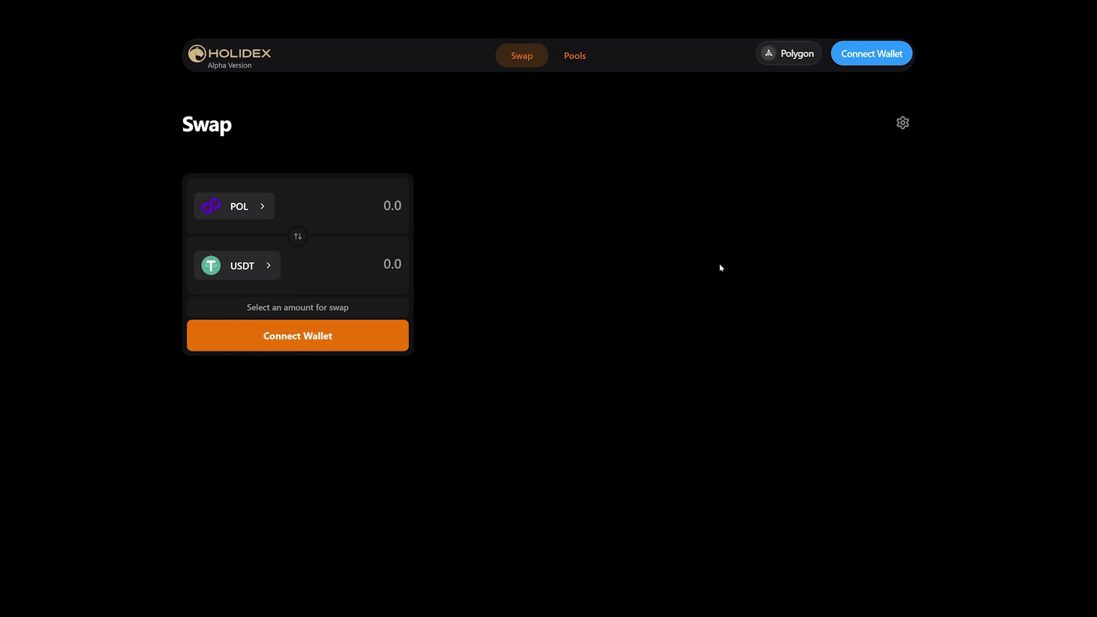
- Connect MetaMask to HoliDEX on Polygon, revealing balances of 20.1 POL and 50 USDT
left_click(873, 56)
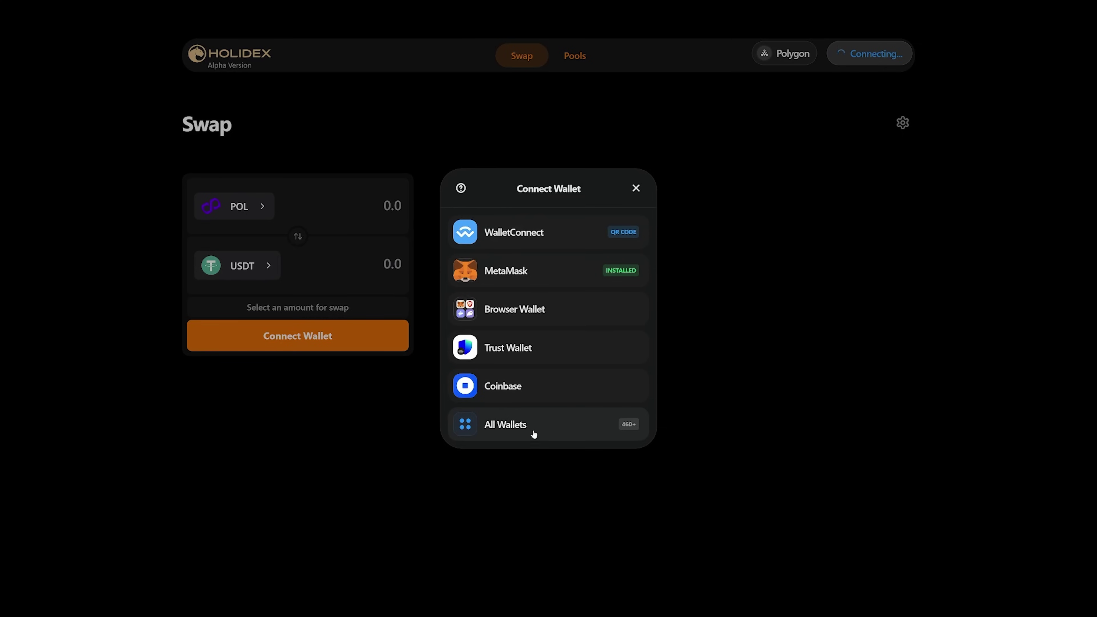
left_click(549, 274)
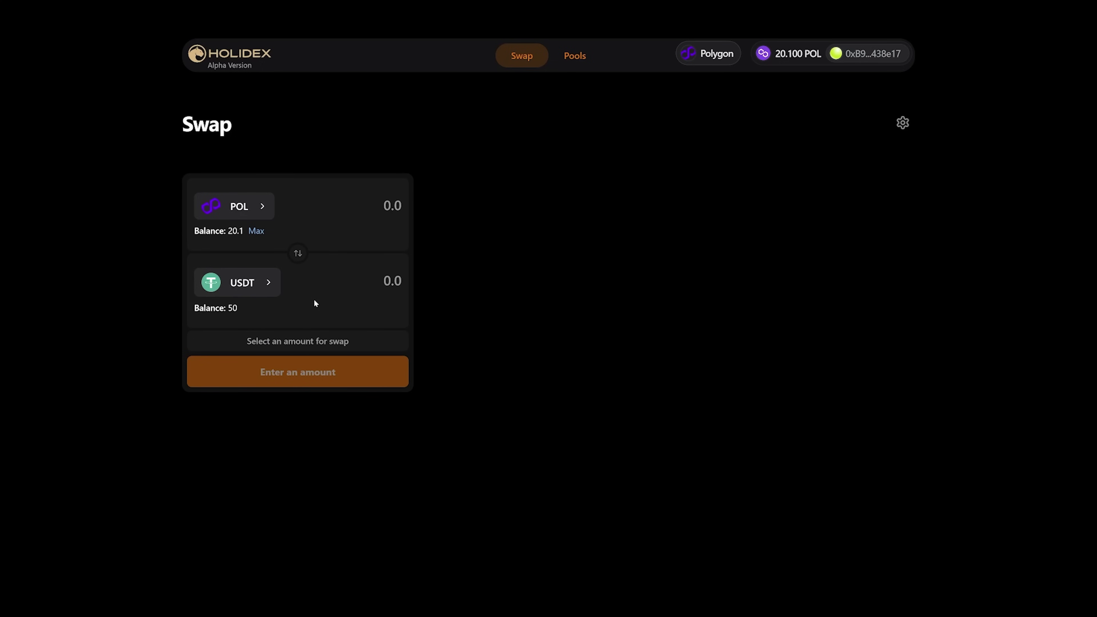
- Quote a 2 POL to USDT swap (0.912 USDT) and expand its route, fee and minimum received
left_click(251, 212)
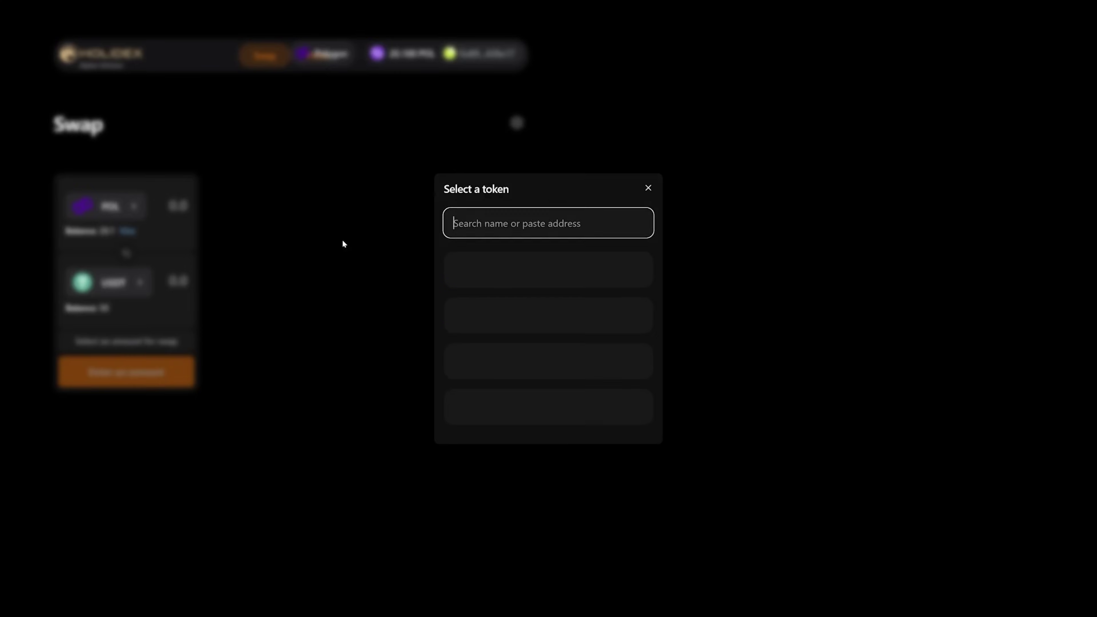
left_click(561, 272)
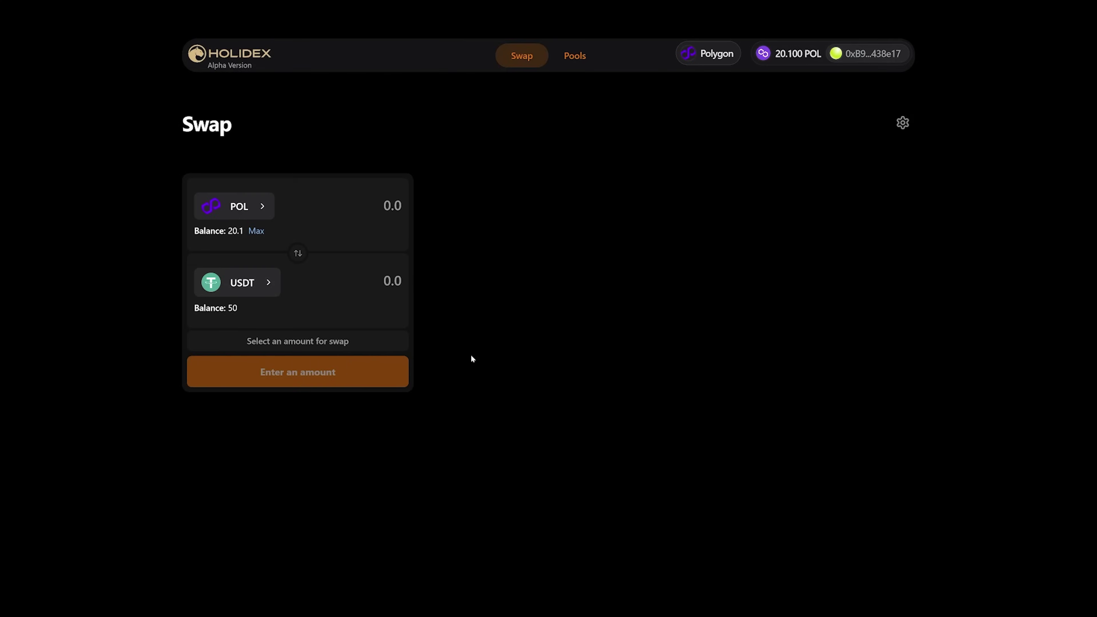
left_click(249, 286)
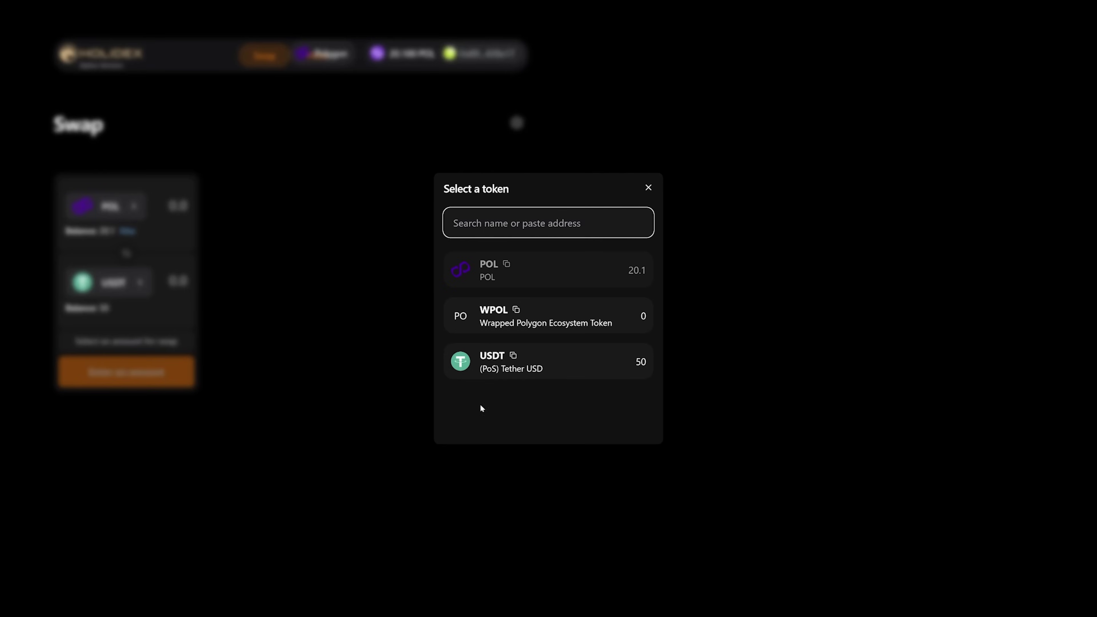
left_click(564, 375)
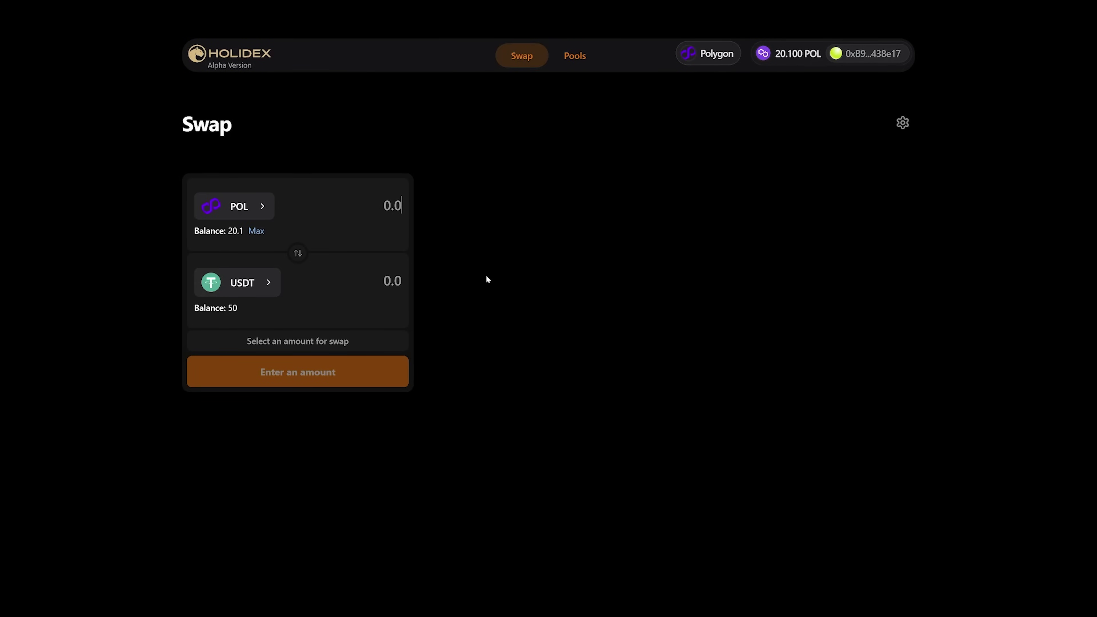
type("2")
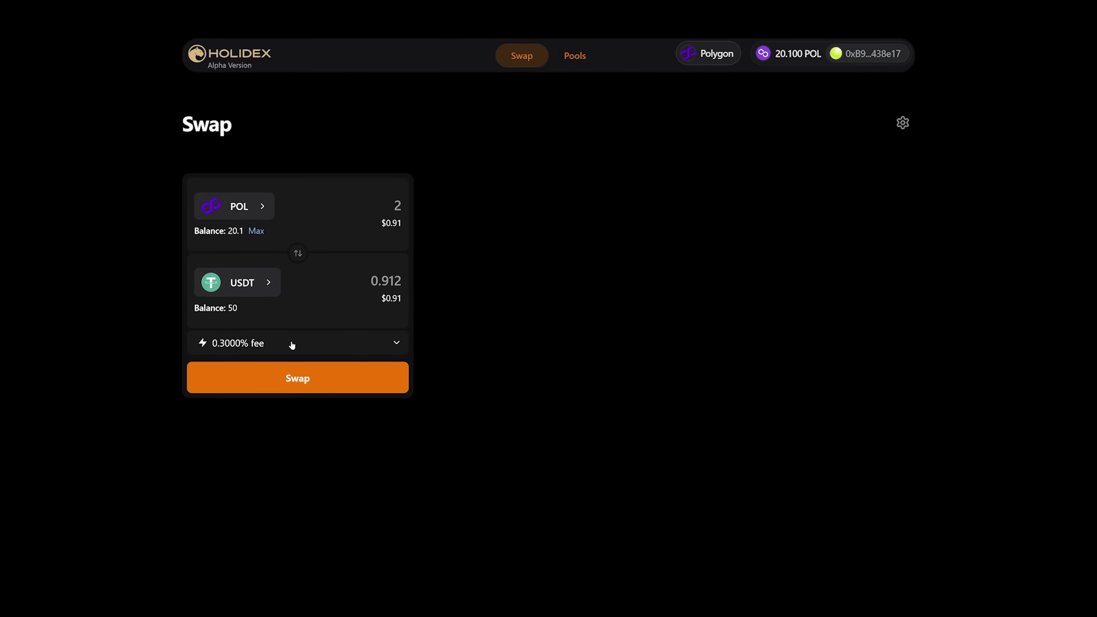
left_click(396, 344)
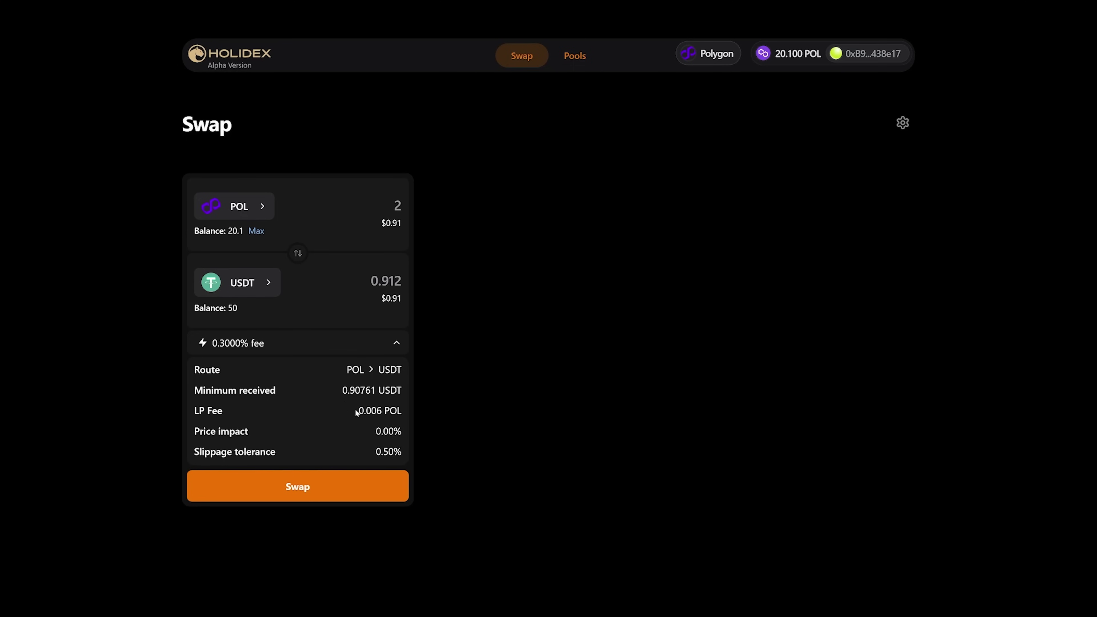
- Keep the swap's slippage tolerance at 0.5% in the transaction settings
left_click(902, 125)
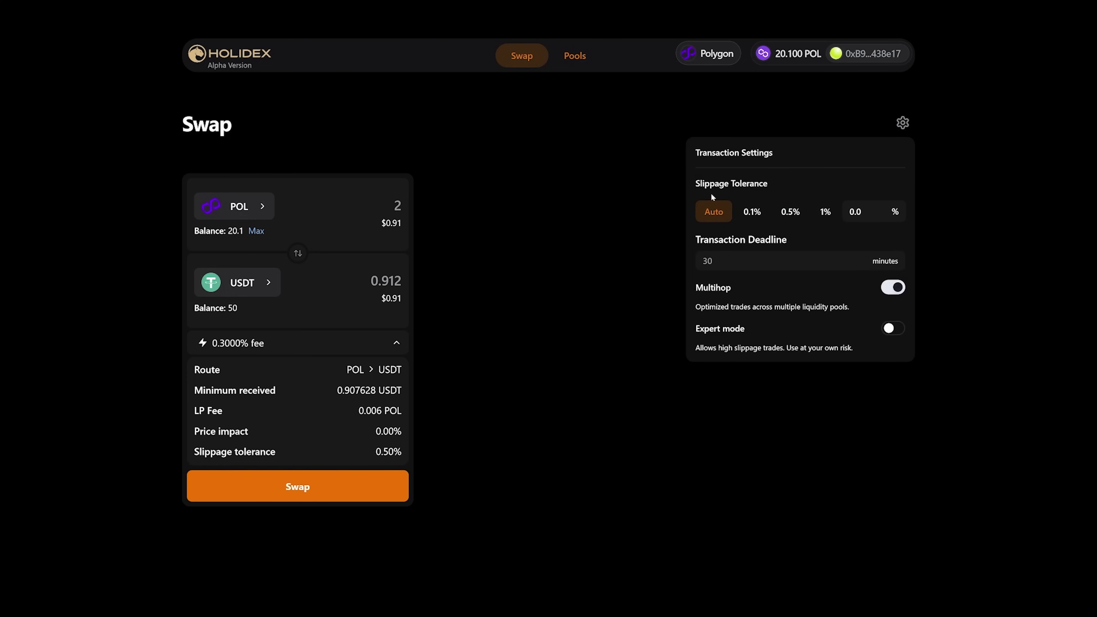
left_click(804, 213)
left_click(903, 123)
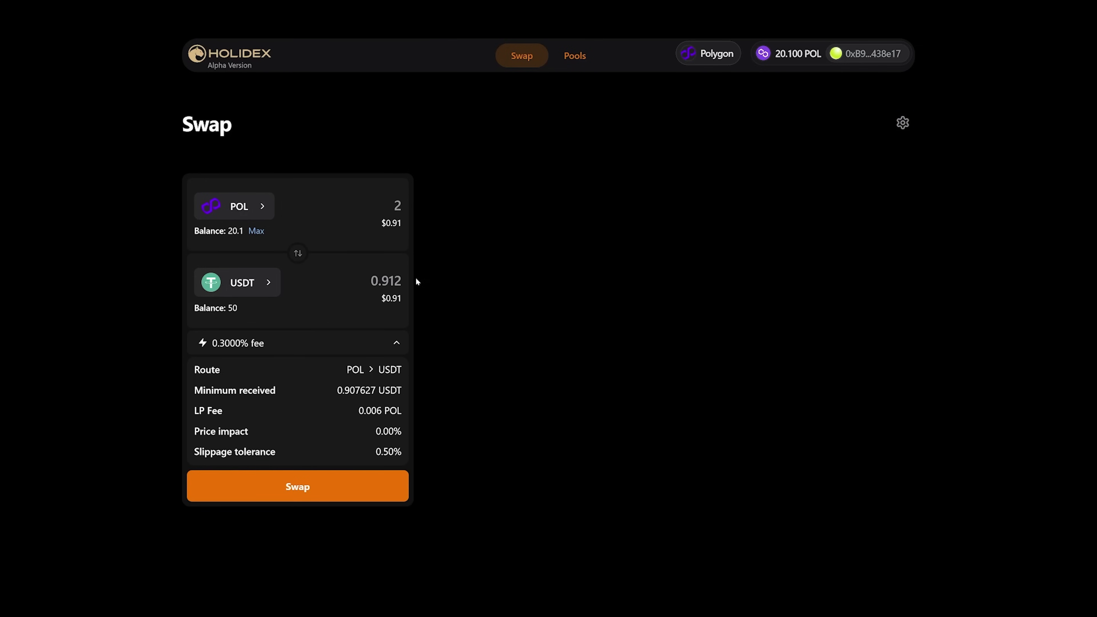
- Submit the 2 POL swap and confirm it in MetaMask, leaving 18.063 POL and 50.912 USDT
left_click(309, 493)
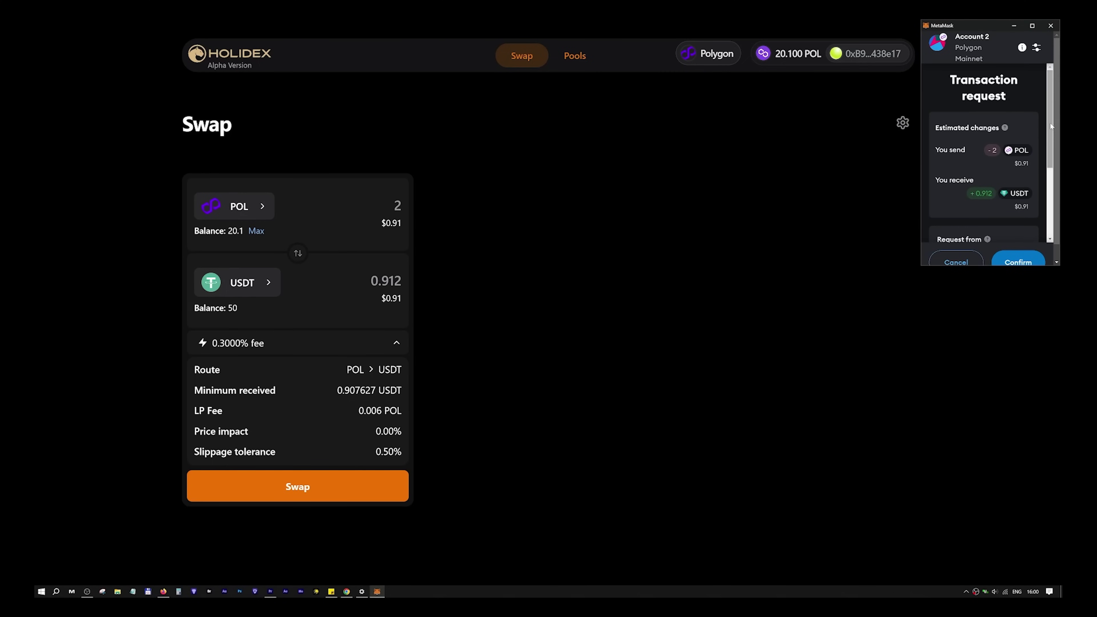
scroll(1025, 157, "down", 3)
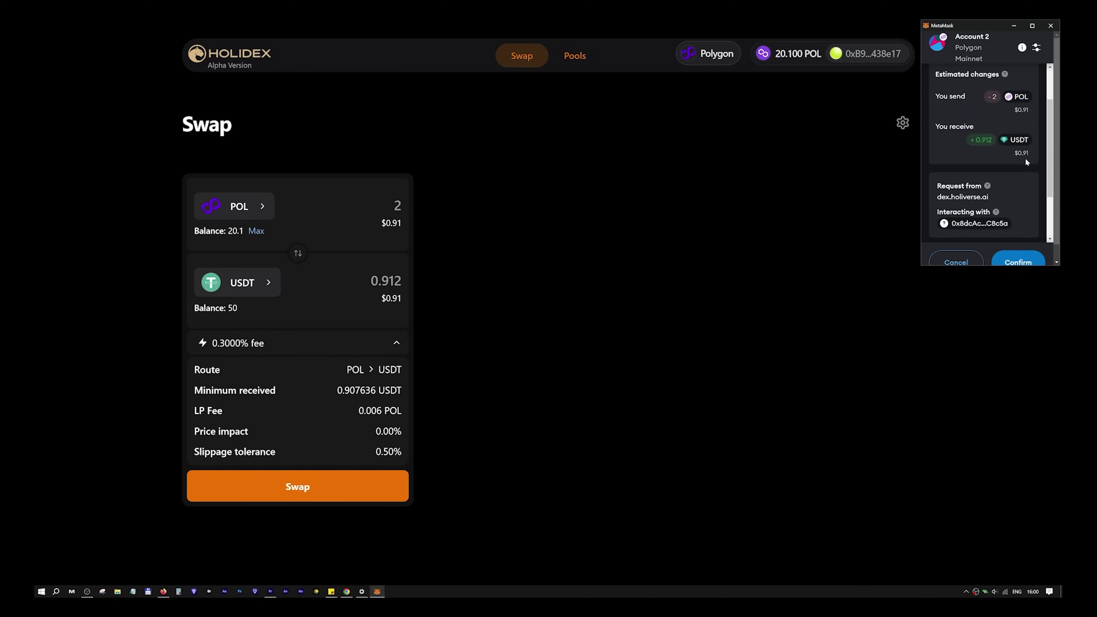
left_click_drag(1049, 265, 1049, 309)
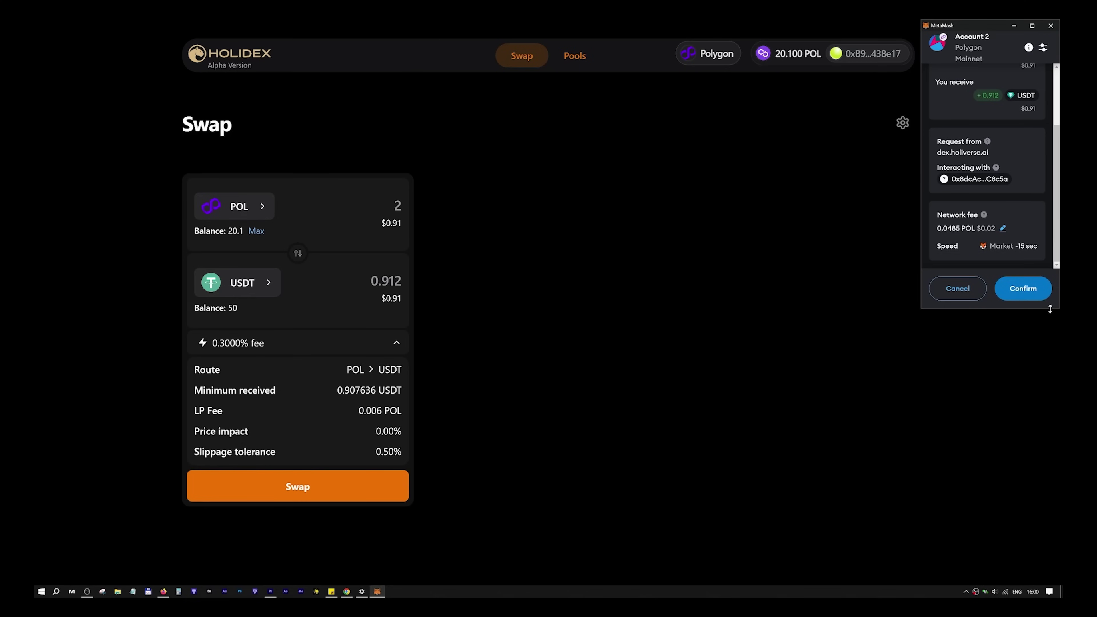
left_click(1032, 295)
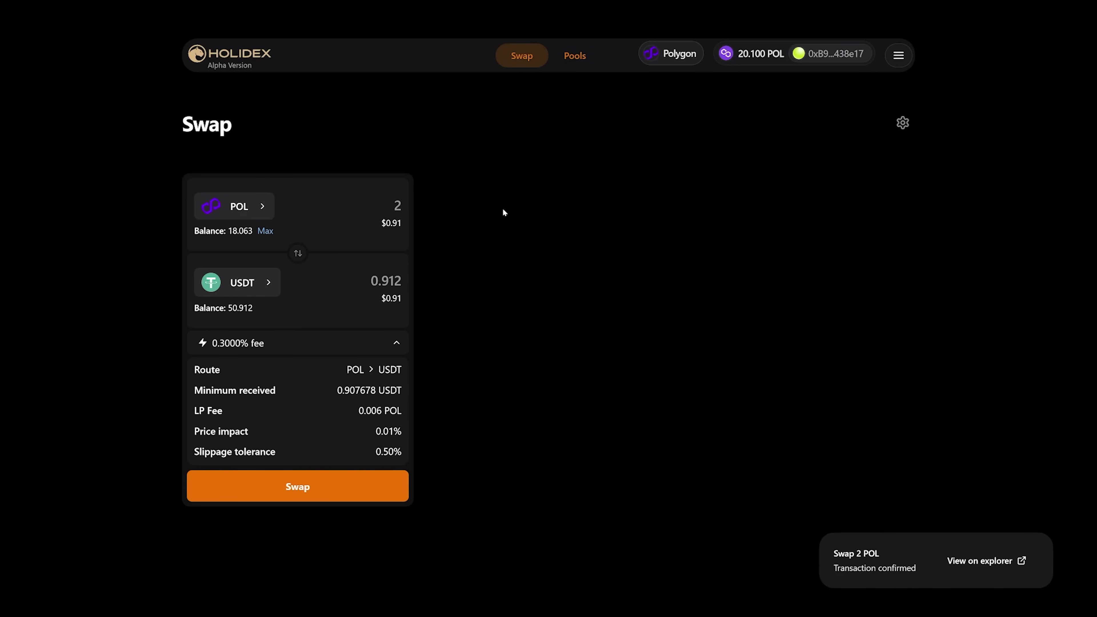
- Check the completed 2 POL swap in Transaction History, then go to the Pools list
left_click(899, 60)
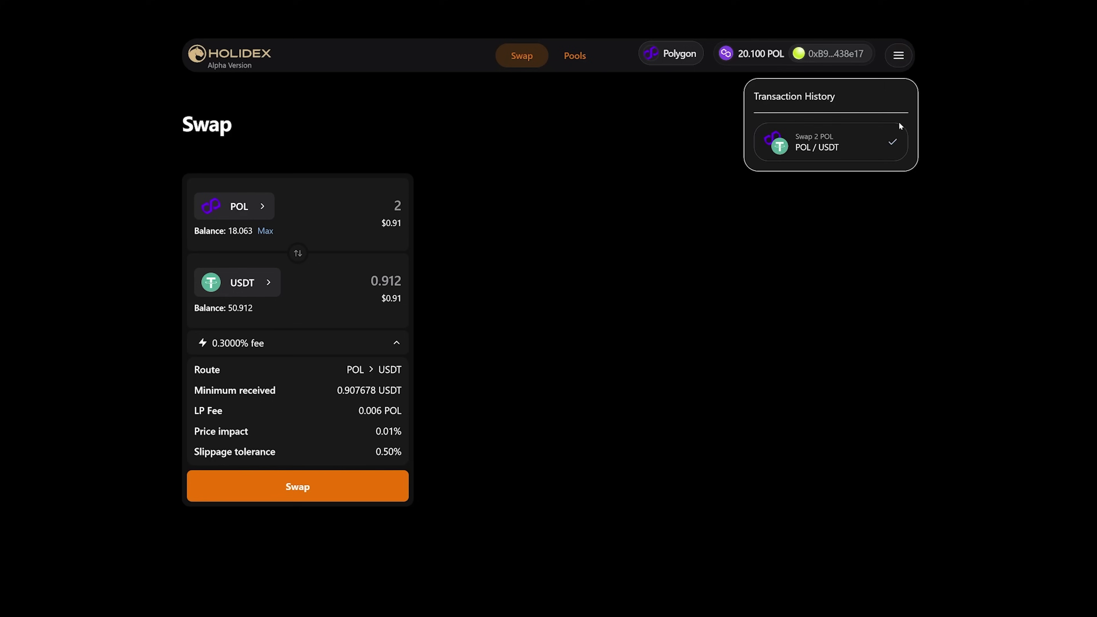
mouse_move(894, 152)
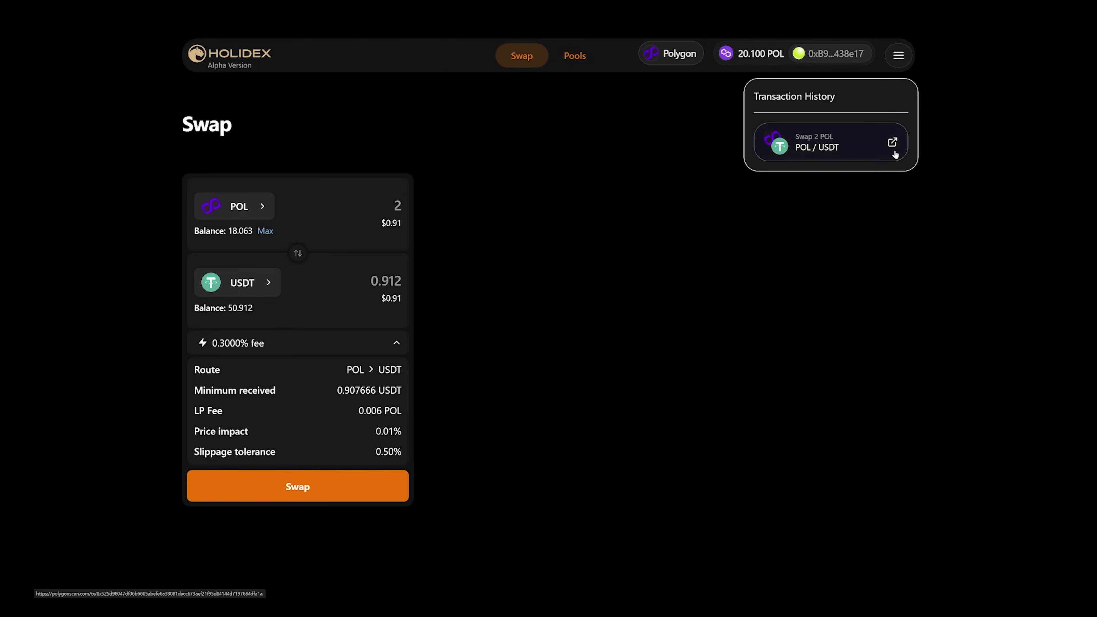
left_click(839, 176)
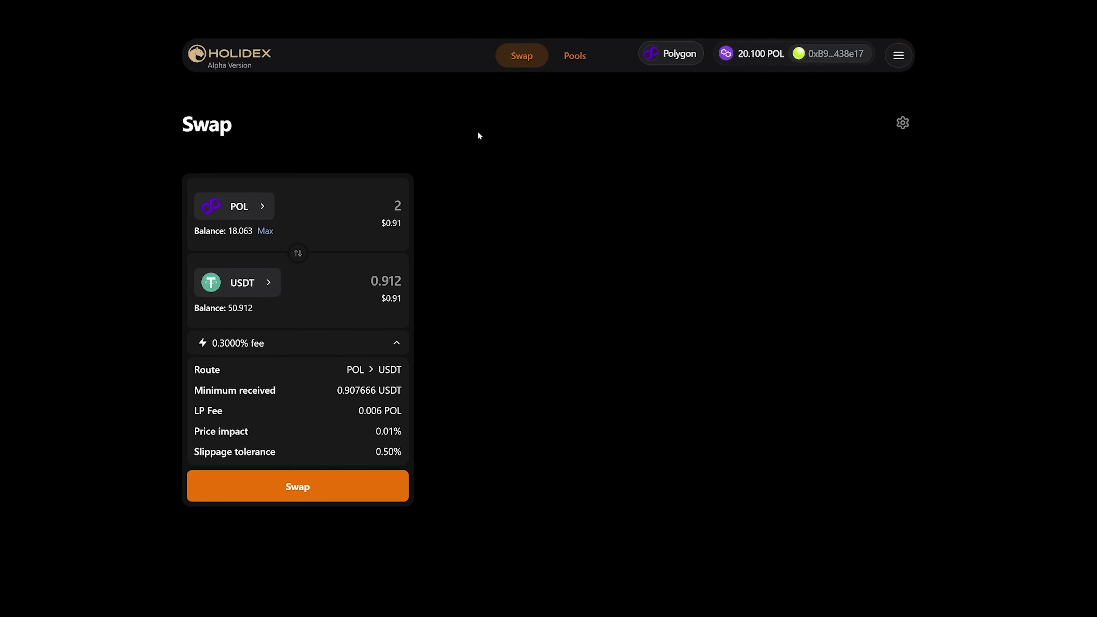
left_click(581, 59)
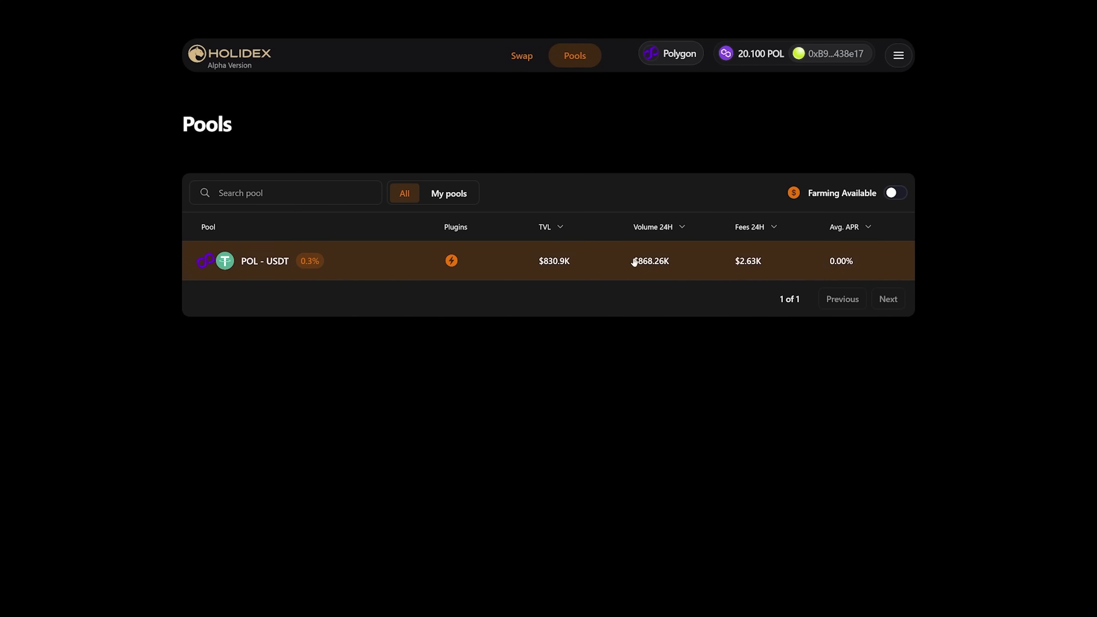
- Start a new position from the POL - USDT 0.3% pool, priced at 0.45748 USDT
left_click(384, 262)
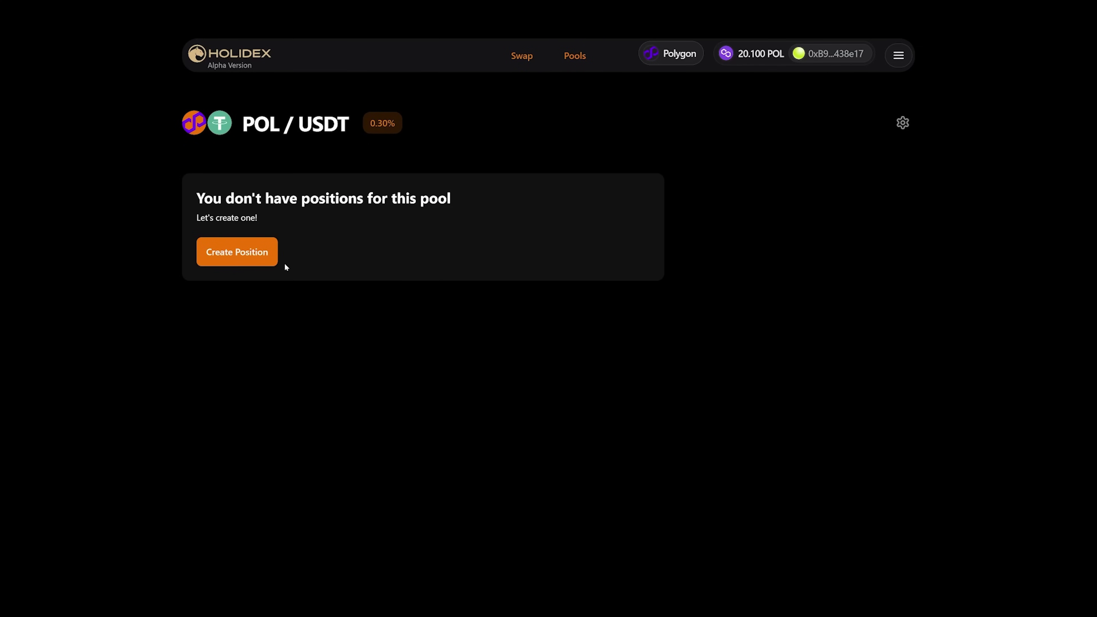
left_click(249, 257)
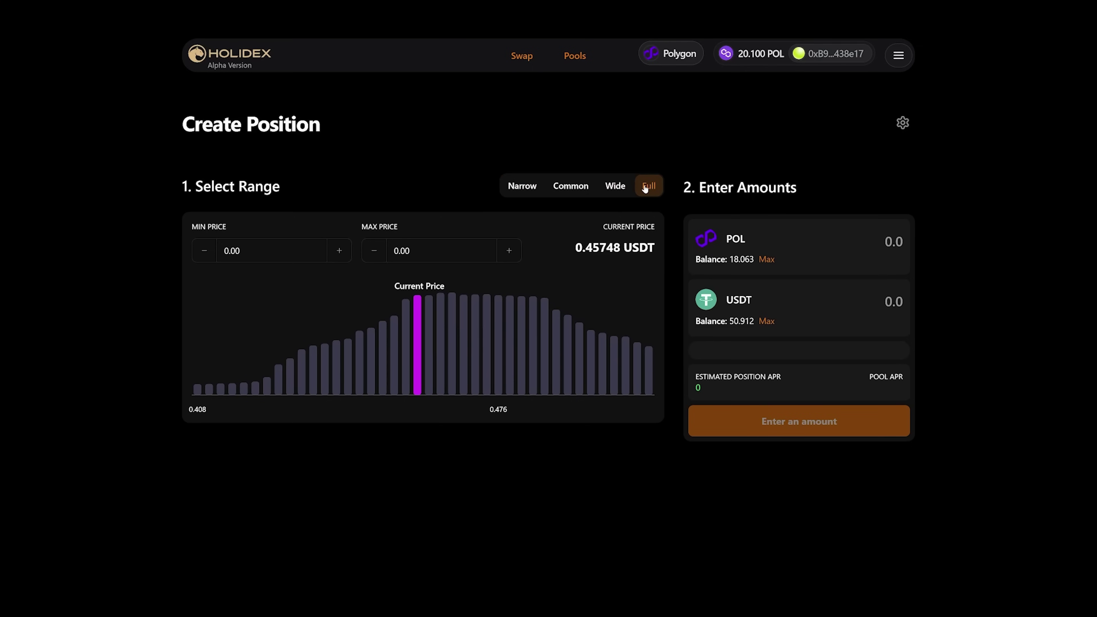
- Compare the Narrow, Wide and Common price range presets, settling on Common
left_click(570, 190)
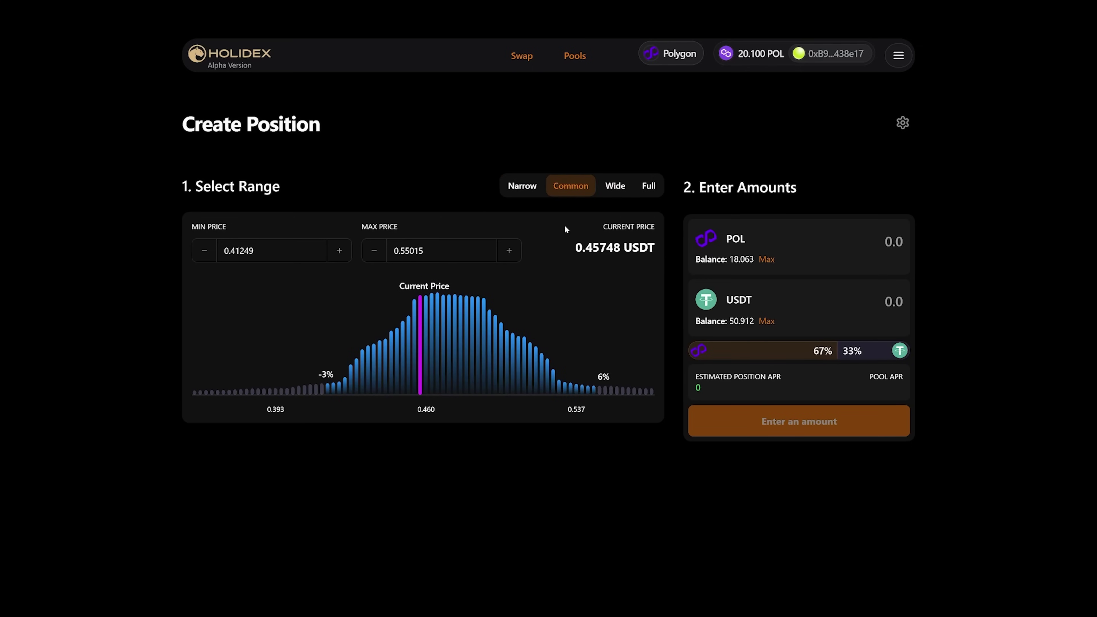
left_click(522, 185)
left_click(567, 189)
left_click(607, 195)
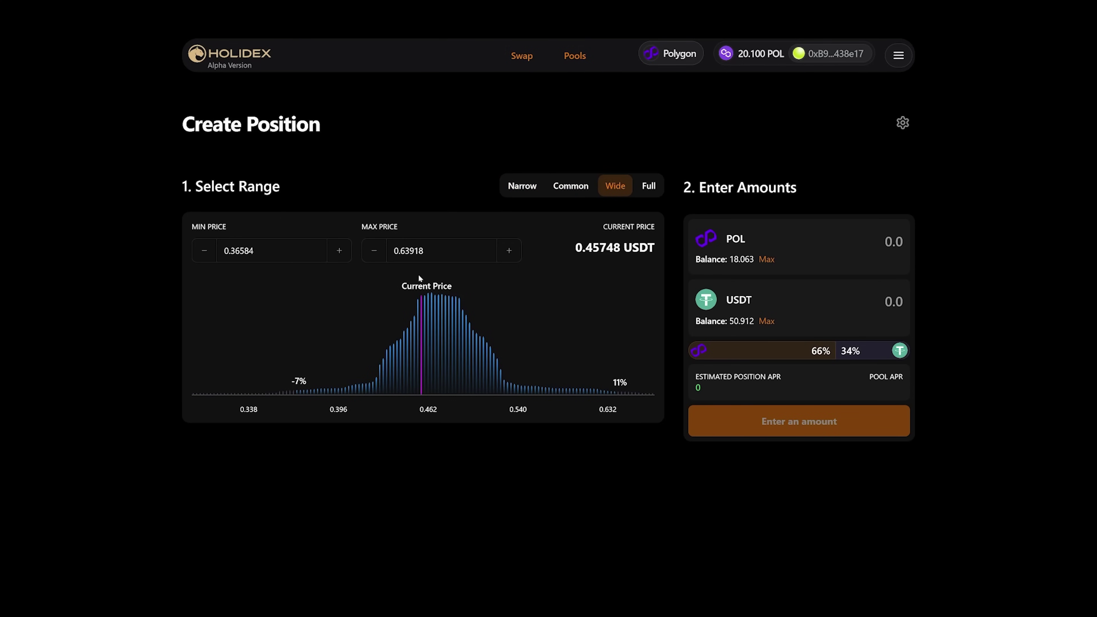
left_click(556, 193)
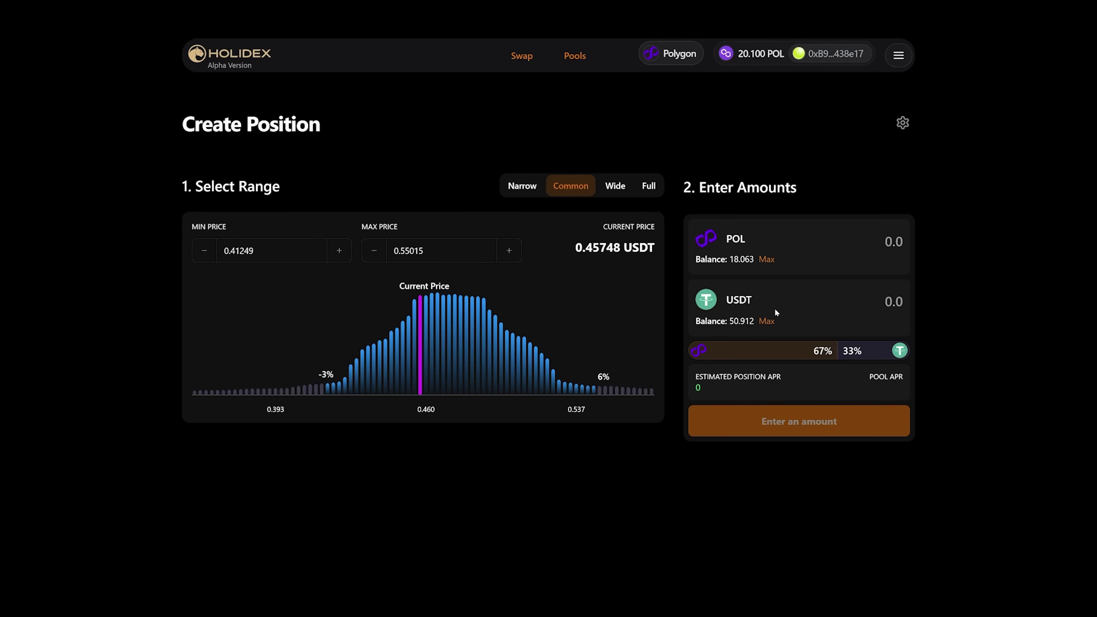
left_click(523, 189)
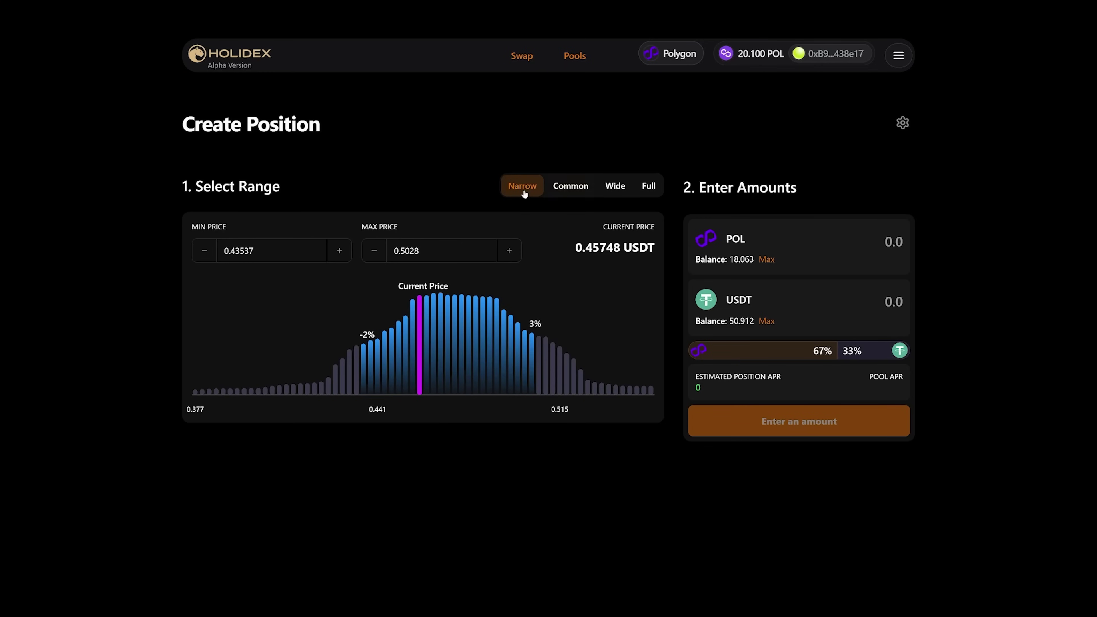
left_click(568, 189)
left_click(606, 191)
left_click(570, 186)
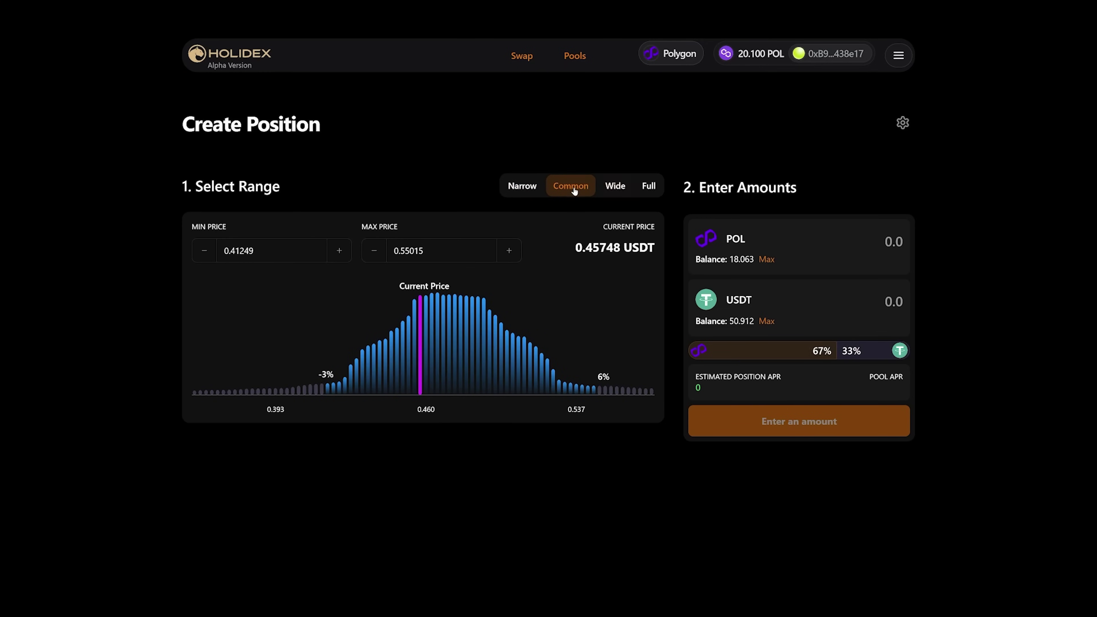
- Nudge the maximum price, ending at range 0.41249–0.55015, and deposit 10 POL with 2.61917 USDT
left_click(510, 251)
left_click(509, 250)
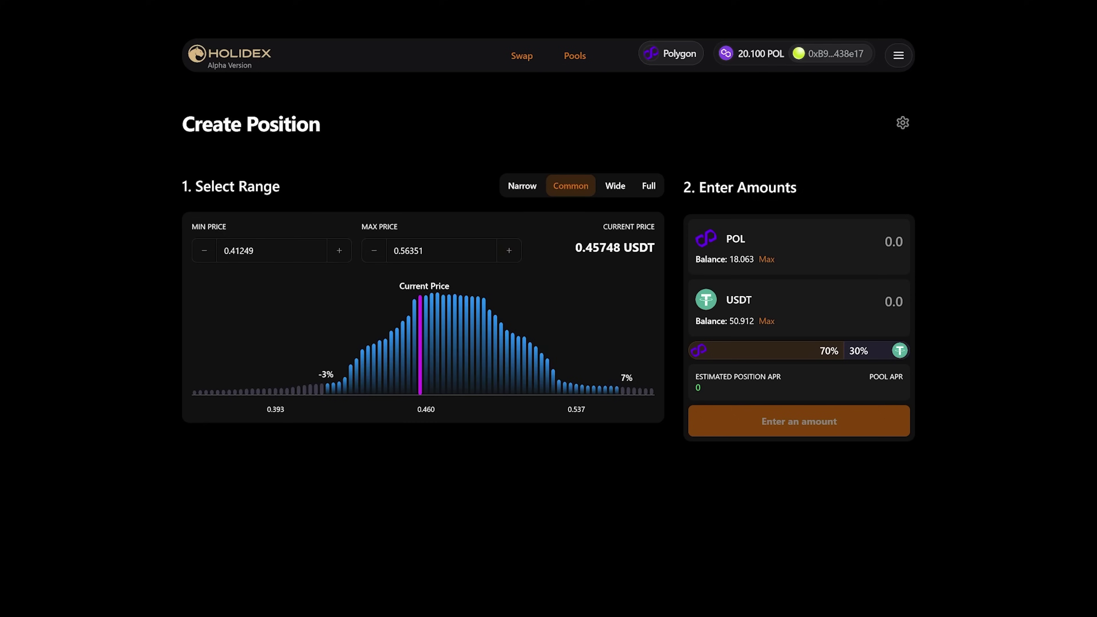
left_click(375, 251)
left_click(375, 251)
left_click(379, 252)
left_click(379, 252)
left_click(379, 252)
left_click(379, 252)
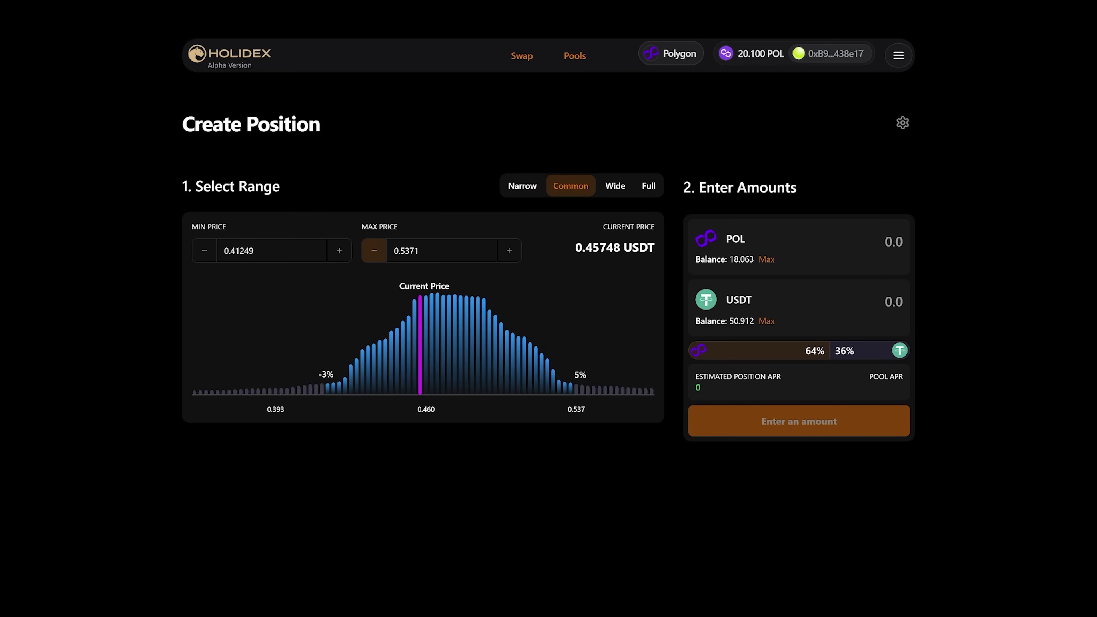
left_click(511, 252)
left_click(511, 254)
left_click(512, 254)
left_click(511, 254)
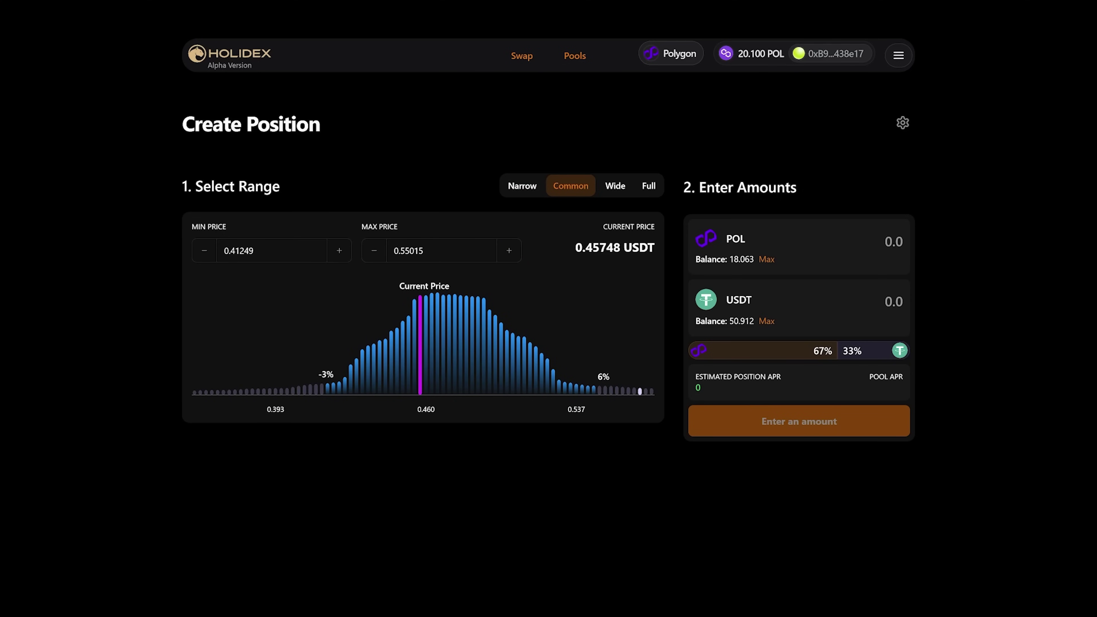
type("10")
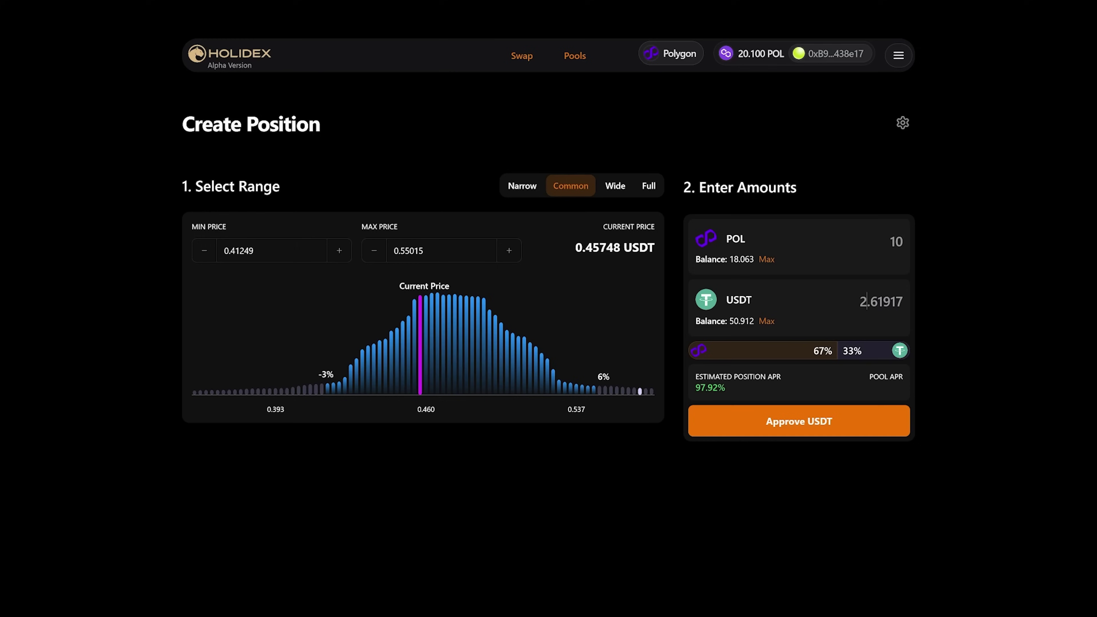
- Change the deposit to 5 POL so USDT recalculates to 1.30958
double_click(866, 300)
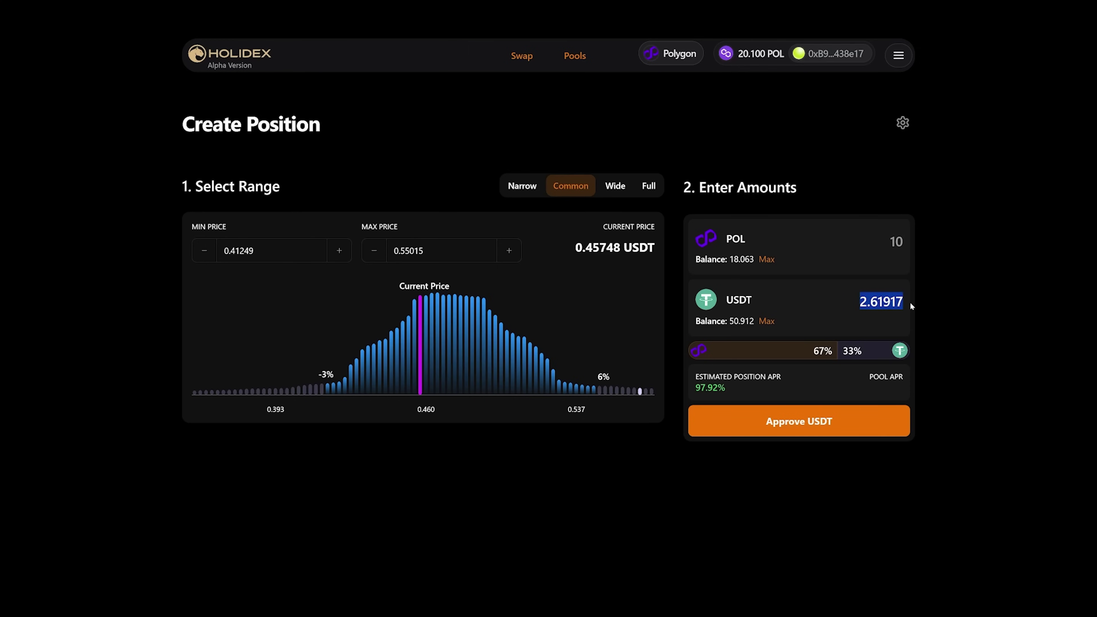
type("5")
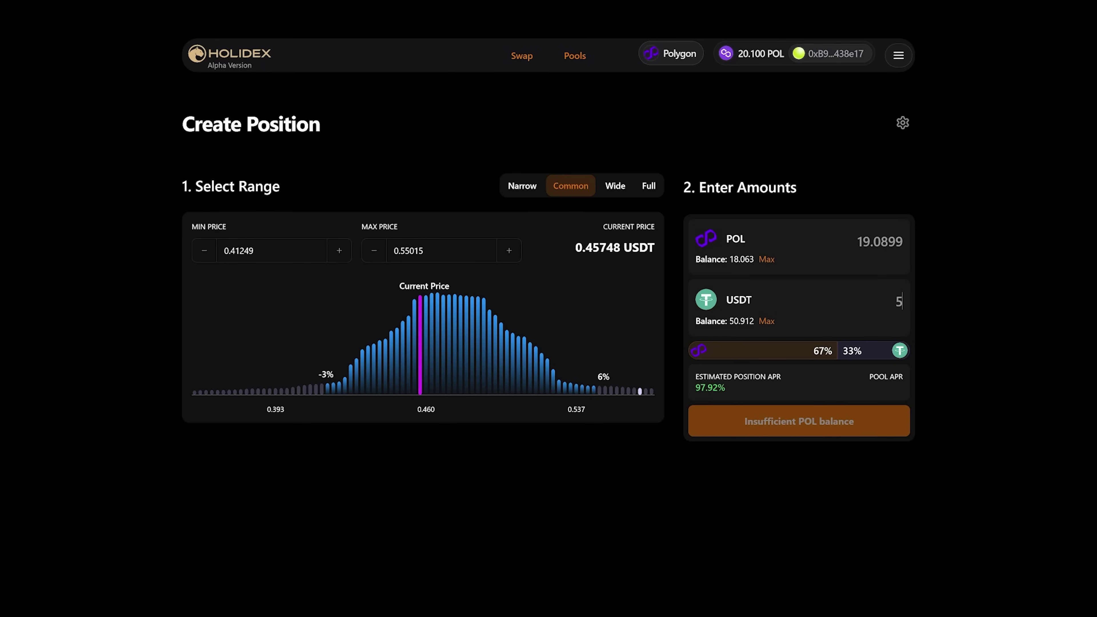
left_click_drag(855, 241, 923, 241)
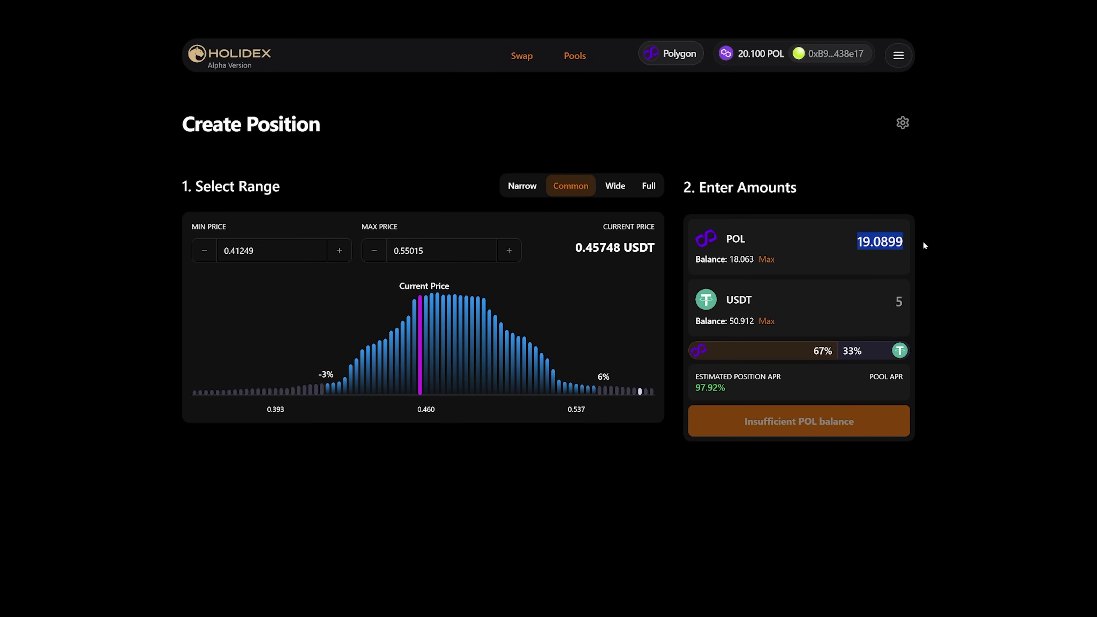
type("5")
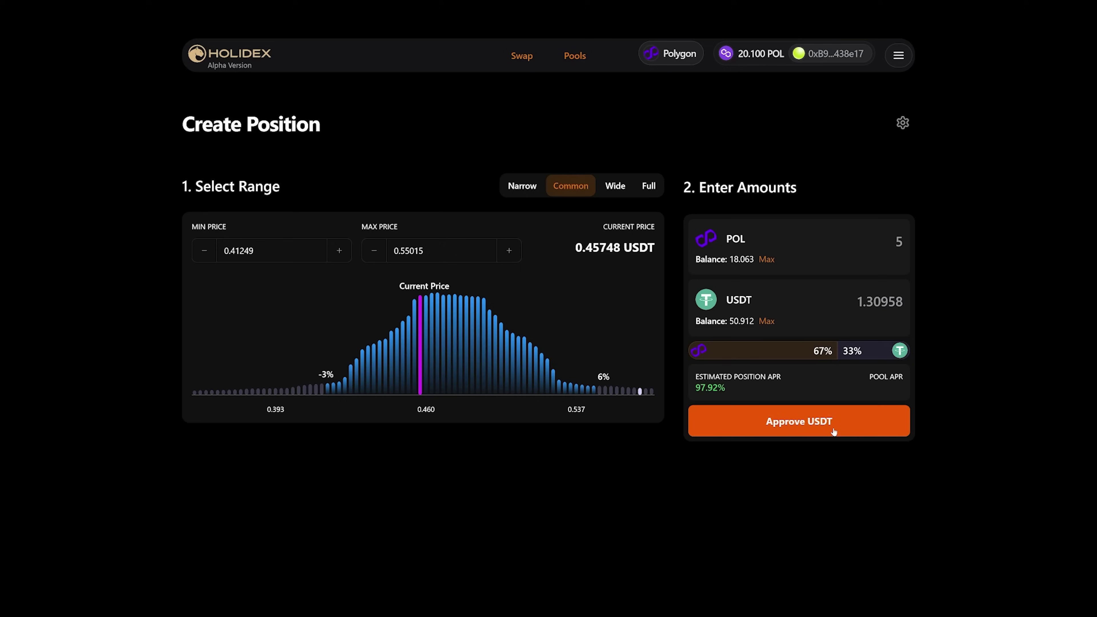
- Approve a 1.309 USDT spending cap for HoliDEX in MetaMask
left_click(755, 424)
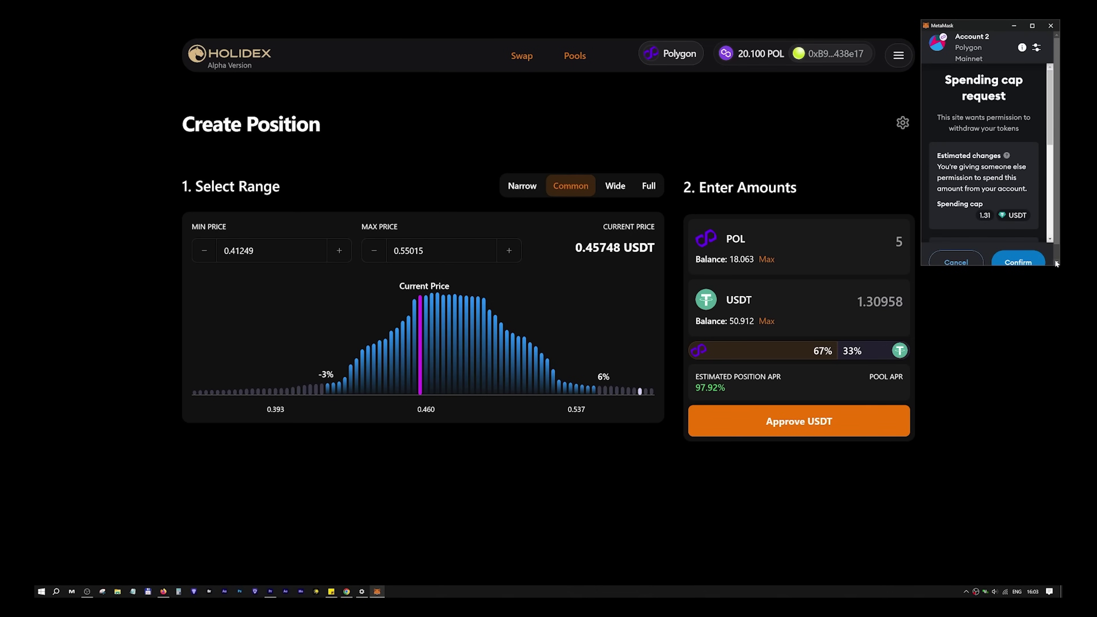
left_click_drag(1053, 266, 1050, 319)
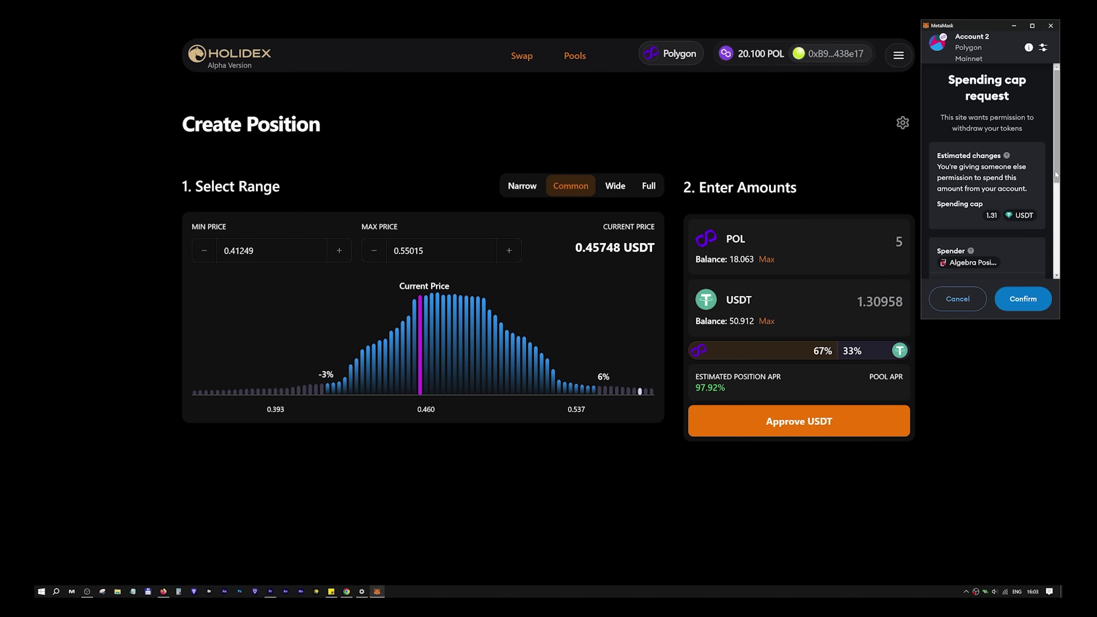
left_click_drag(1055, 172, 1055, 268)
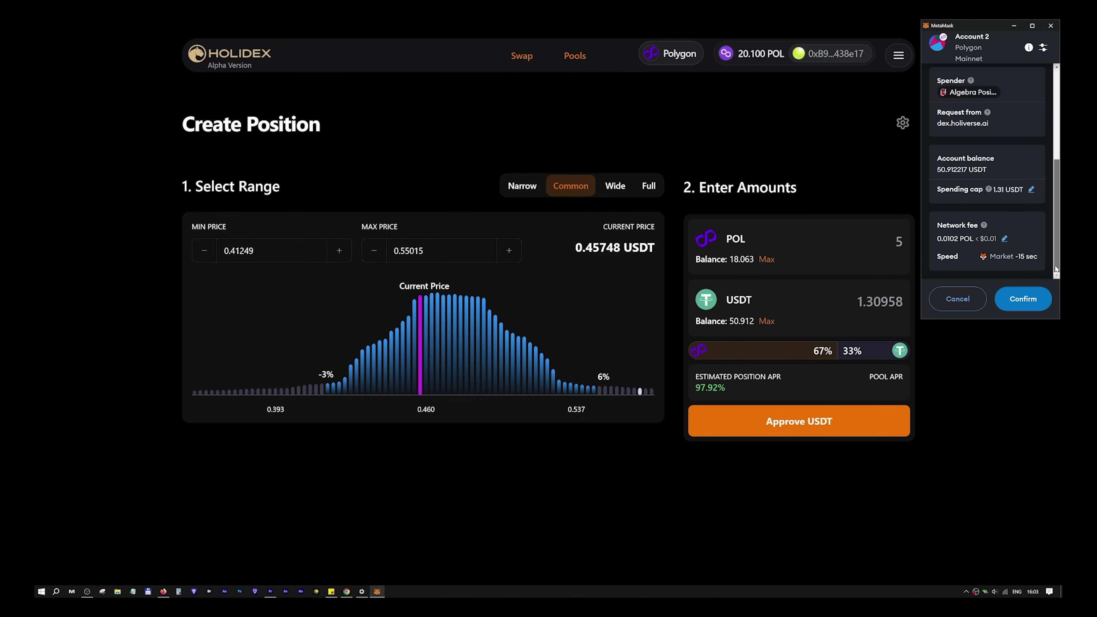
left_click(1024, 299)
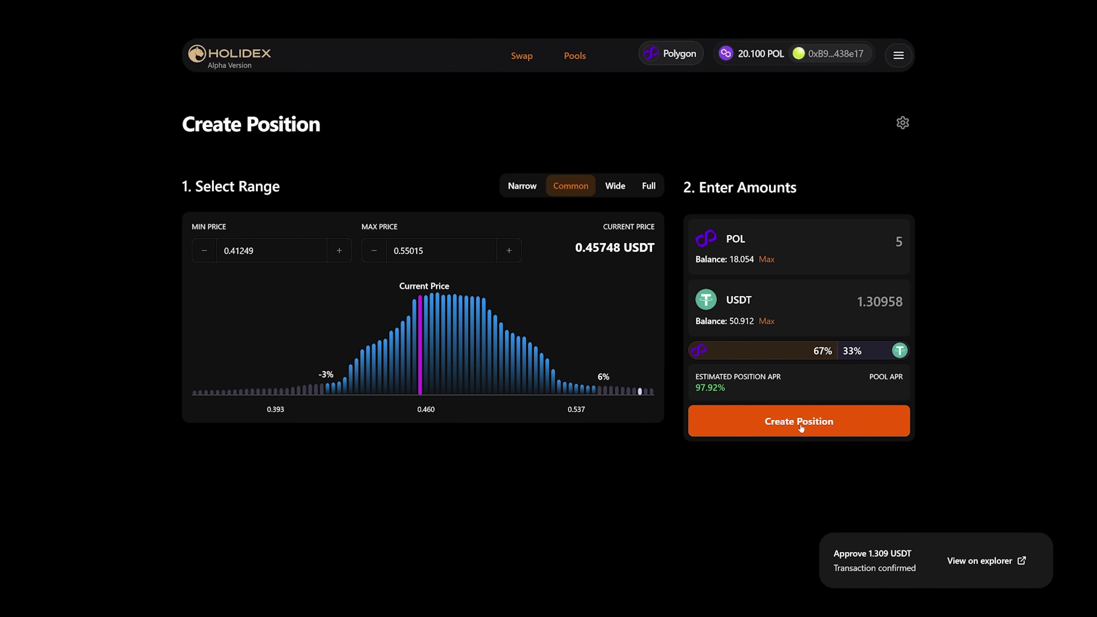
- Create the 5 POL / 1.30958 USDT position and confirm it in MetaMask, yielding #7904
left_click(800, 426)
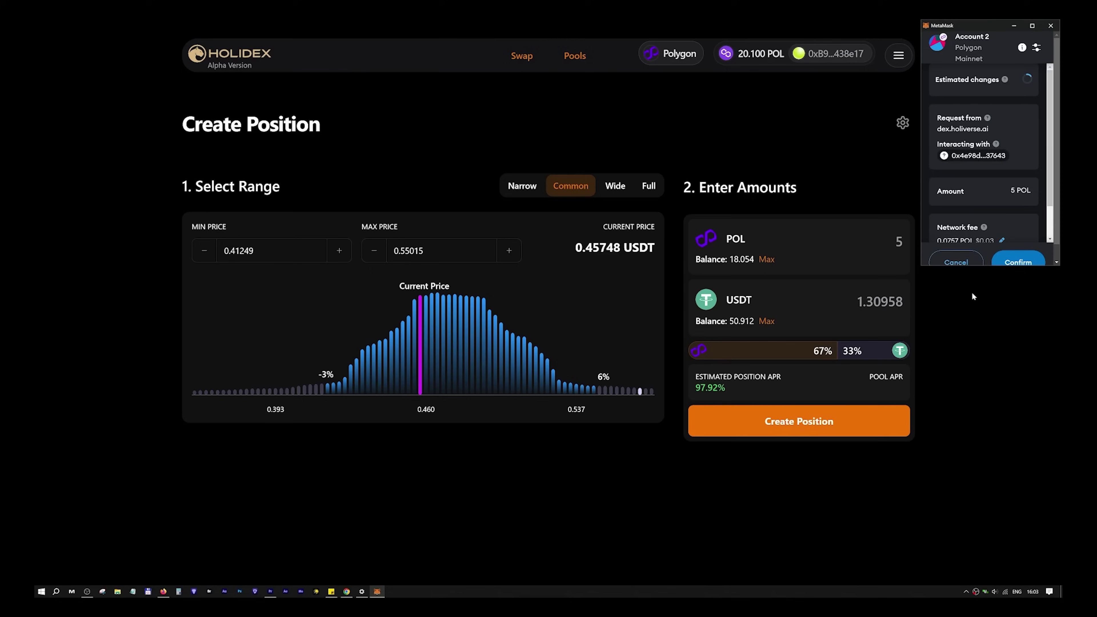
left_click_drag(1049, 119, 1047, 206)
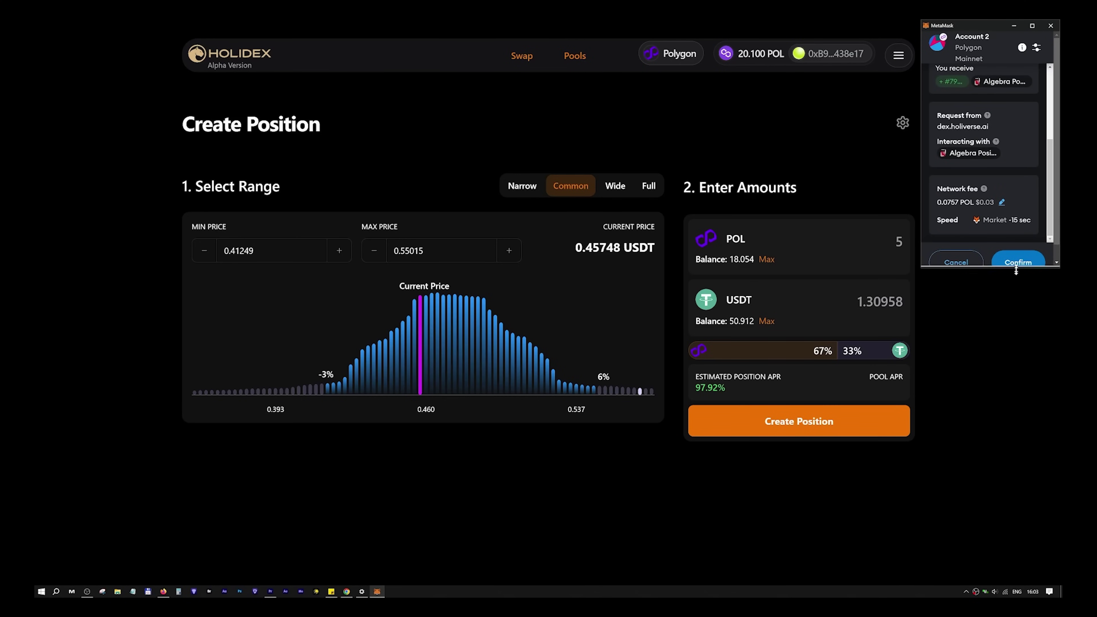
left_click_drag(1016, 269, 1016, 303)
left_click(1019, 290)
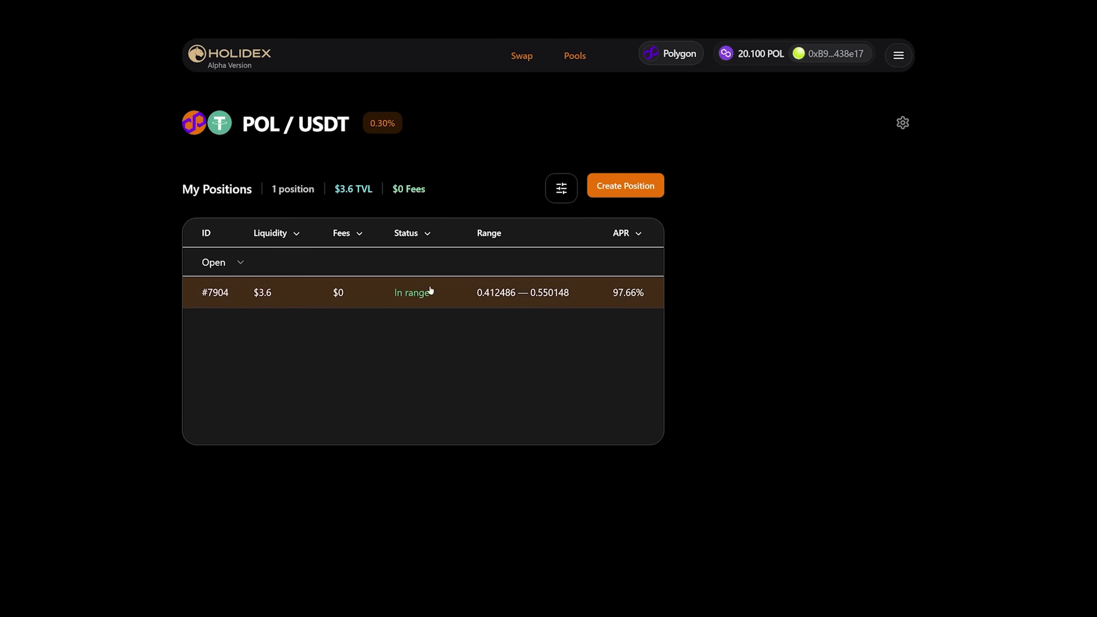
- Open position #7904's details and review its 4.99 POL / 1.30 USDT split and $0 earned fees
left_click(442, 290)
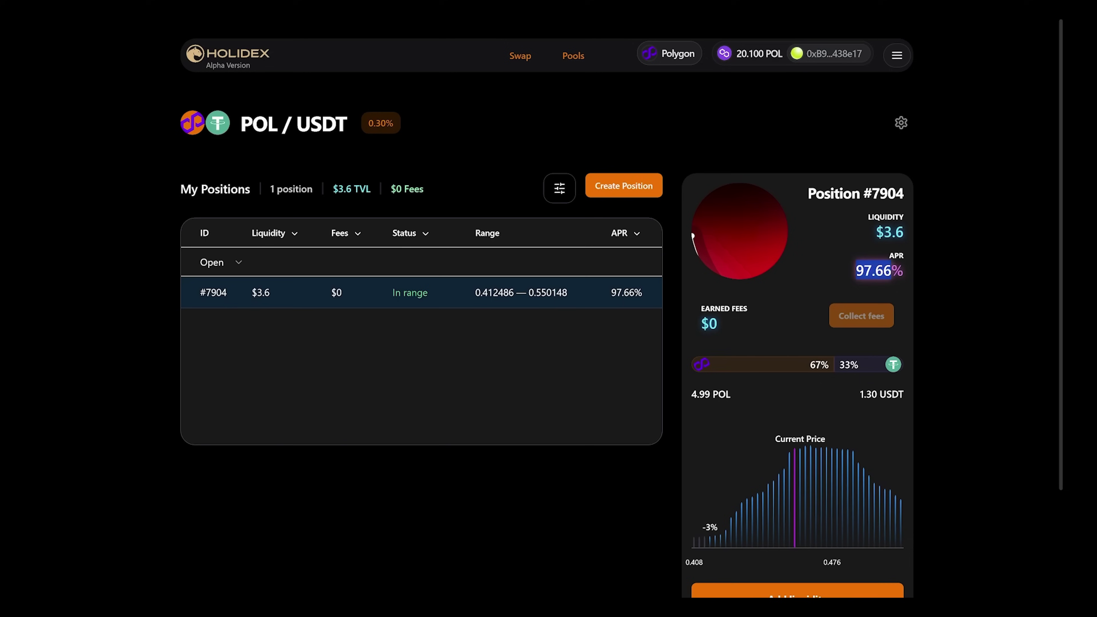
double_click(700, 324)
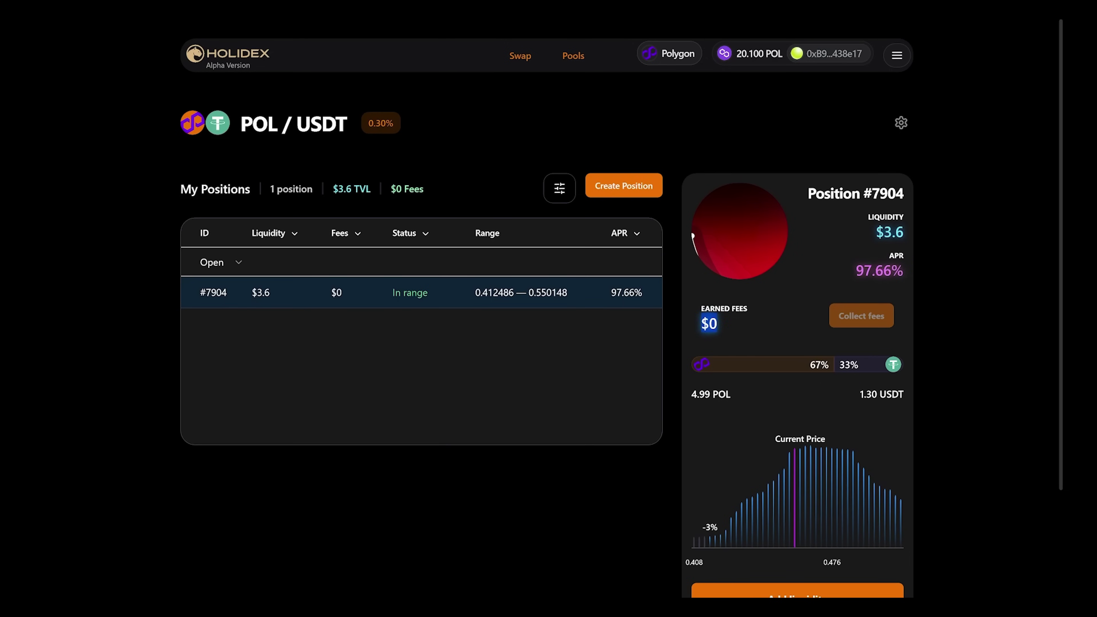
scroll(749, 311, "down", 1)
left_click(759, 278)
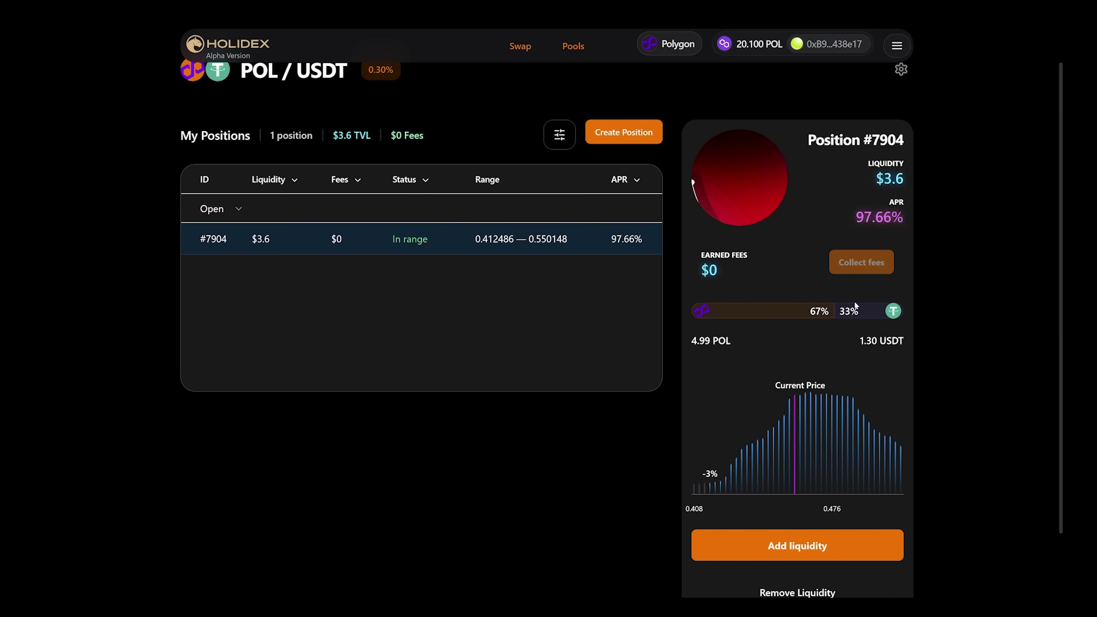
double_click(717, 271)
left_click(780, 262)
scroll(791, 337, "down", 2)
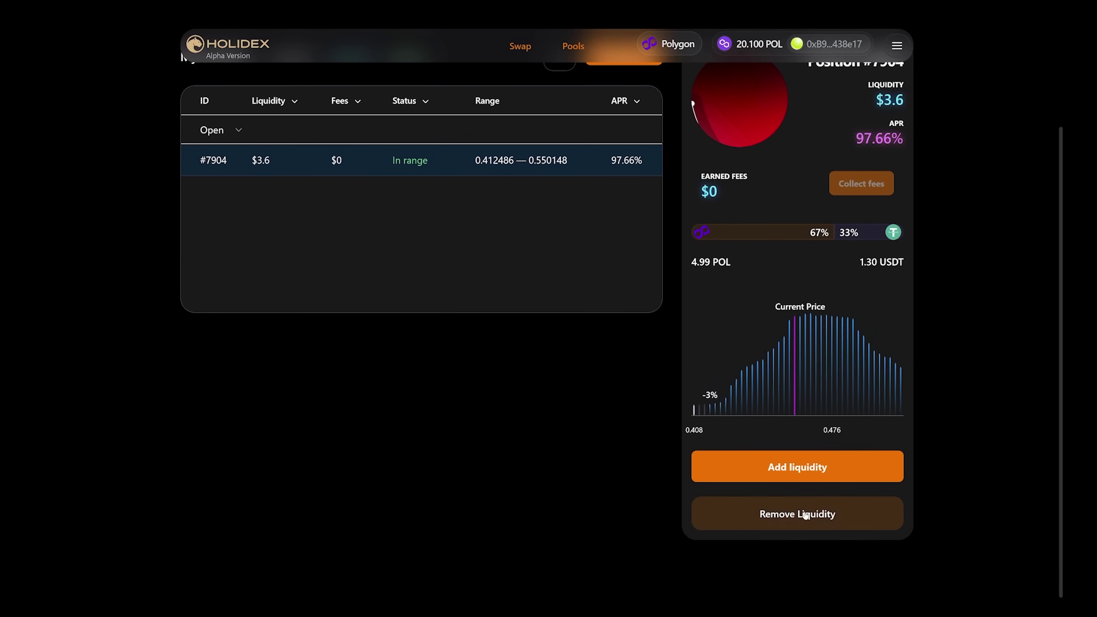
left_click(805, 515)
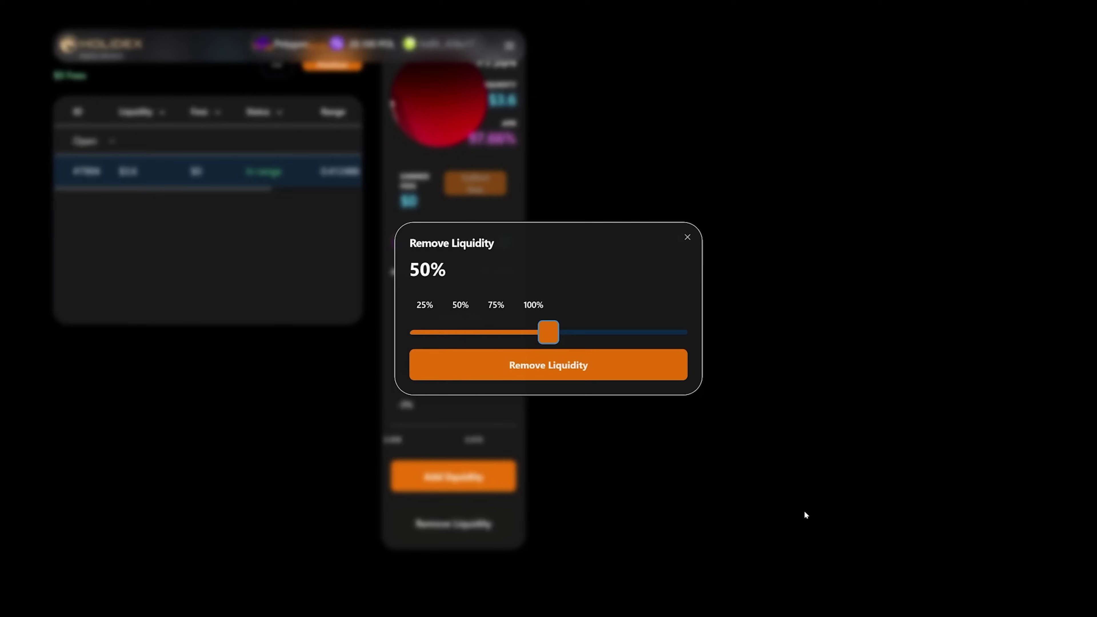
left_click_drag(544, 333, 675, 335)
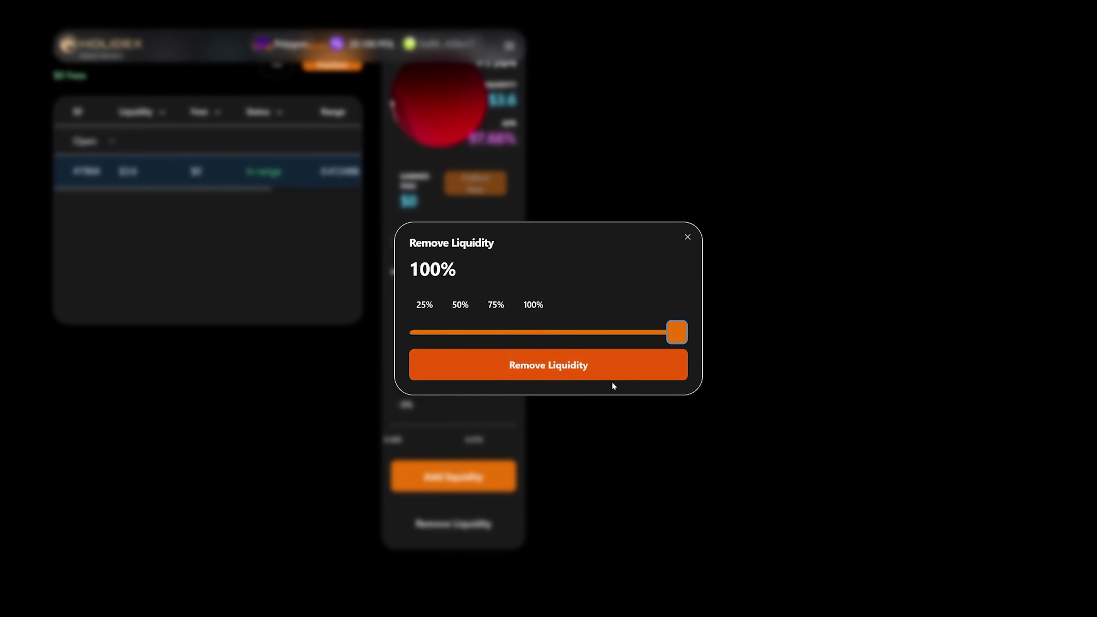
left_click(687, 239)
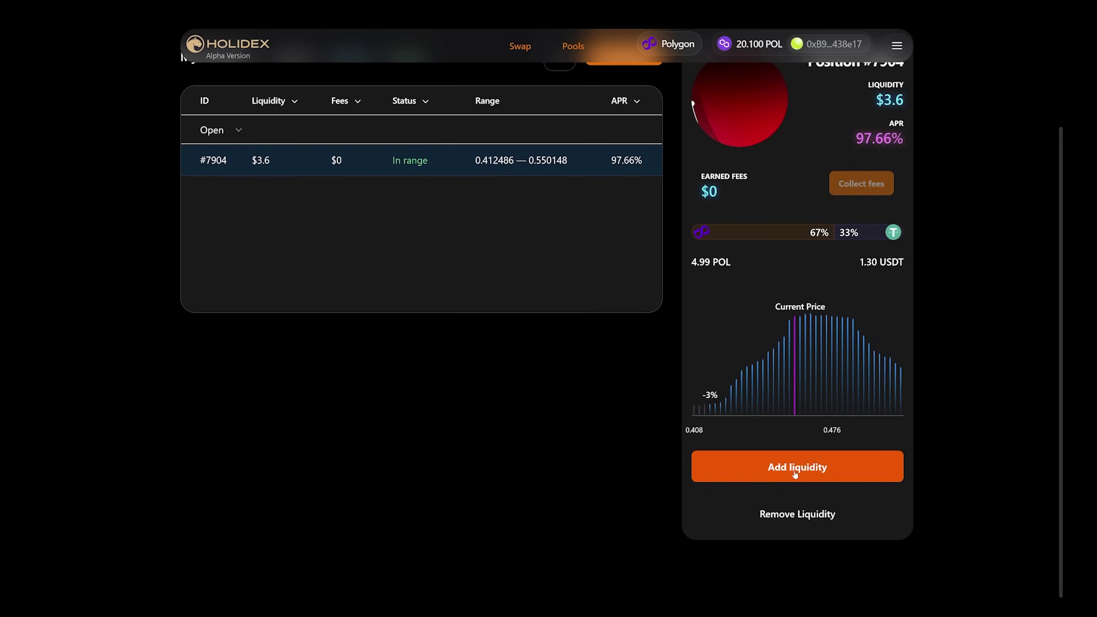
- Enter 5 POL in the add-liquidity form for #7904, paired with 1.30997 USDT
left_click(794, 471)
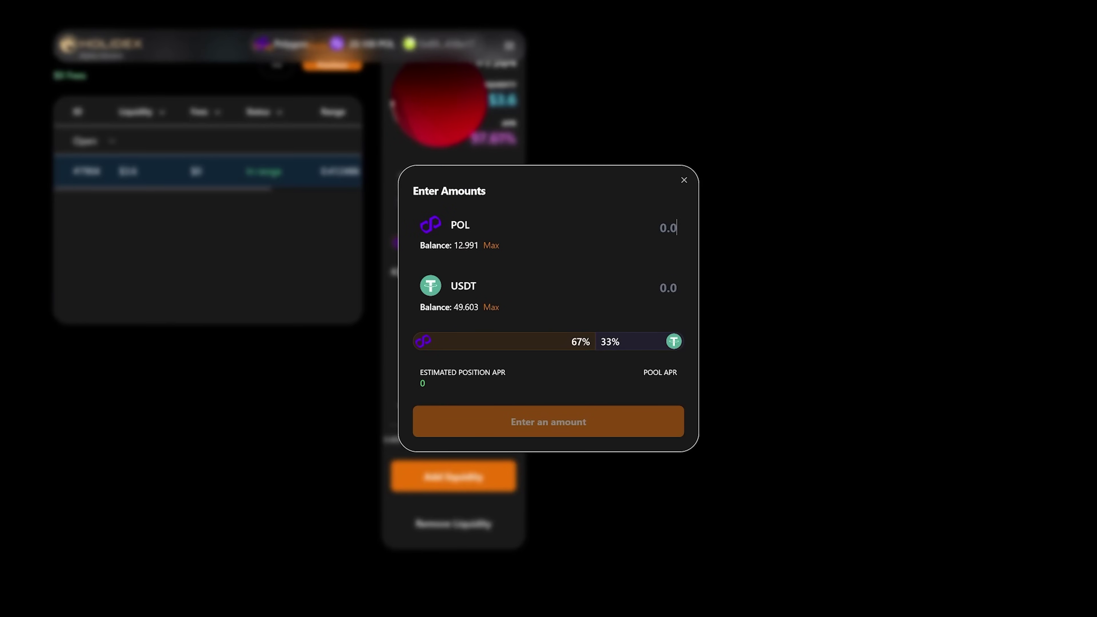
type("5")
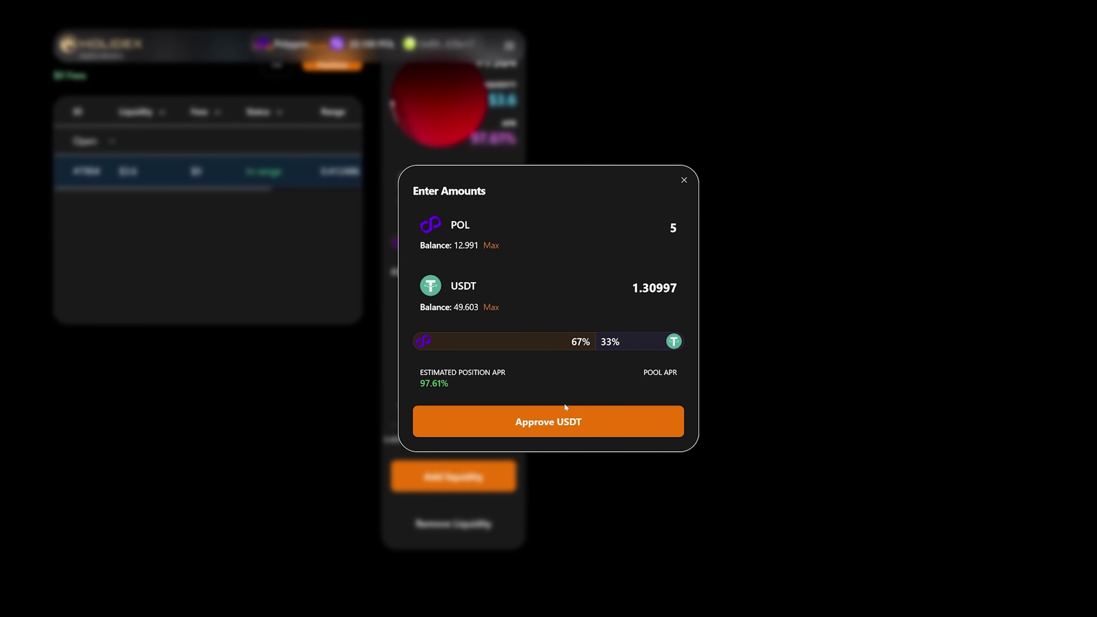
- Approve the 1.309 USDT spending cap in MetaMask
left_click(593, 423)
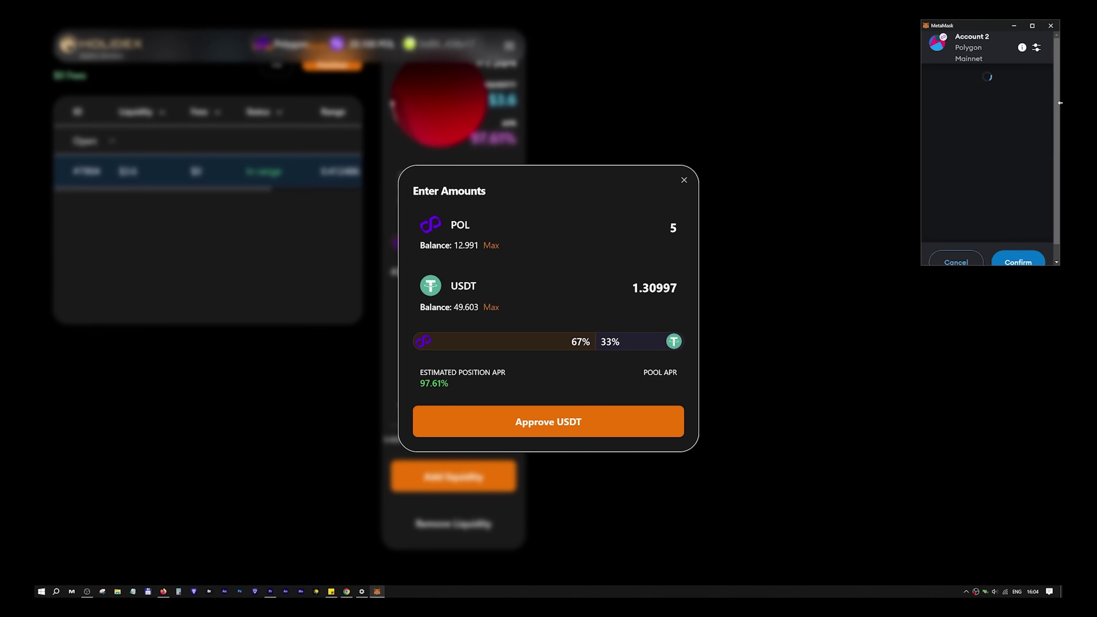
scroll(989, 173, "down", 5)
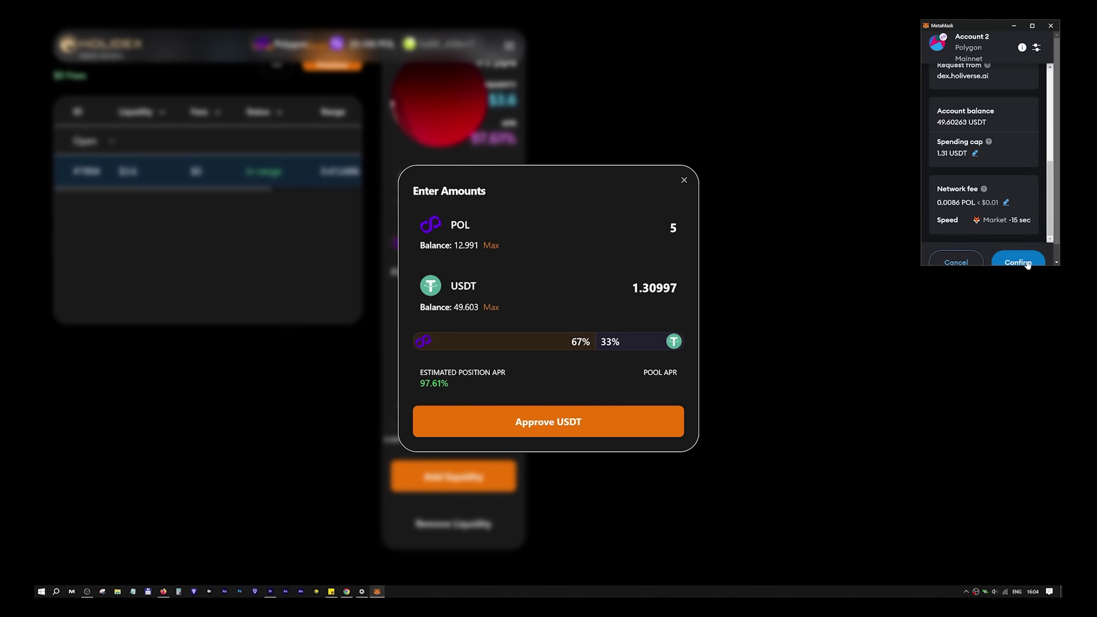
left_click(1018, 262)
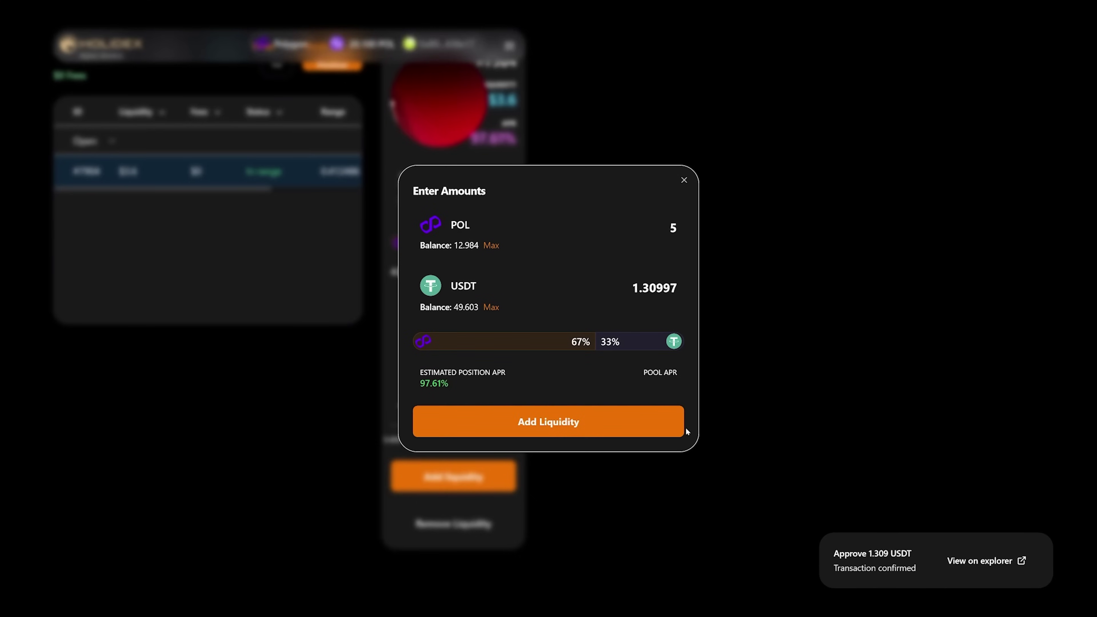
- Submit and confirm in MetaMask adding 5 POL and 1.31 USDT to position #7904
left_click(600, 432)
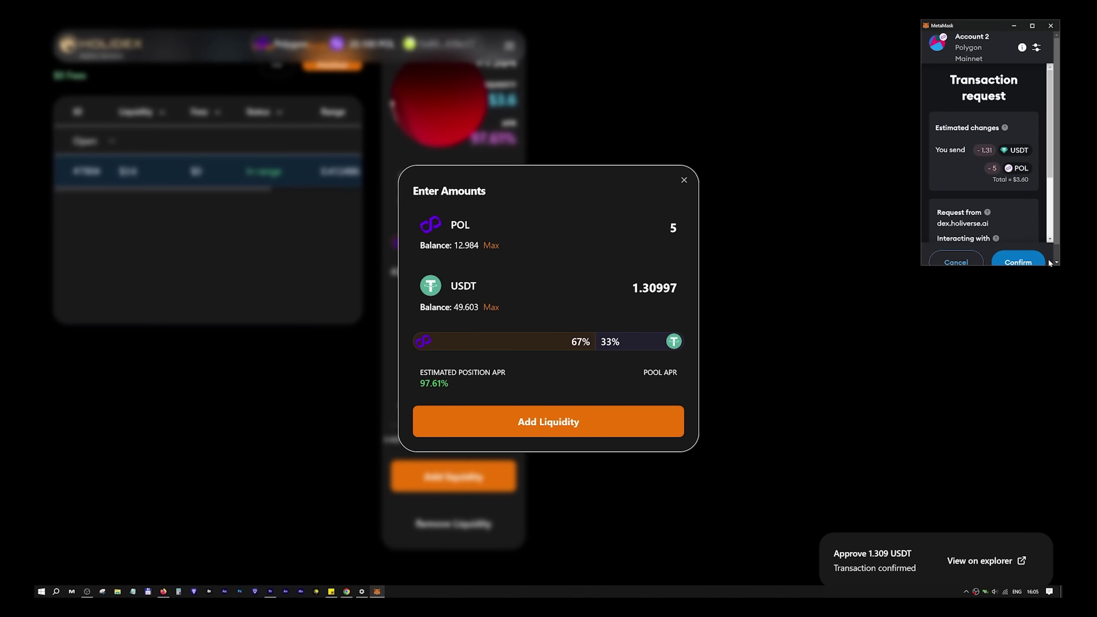
left_click_drag(1048, 267, 1049, 303)
left_click(1025, 287)
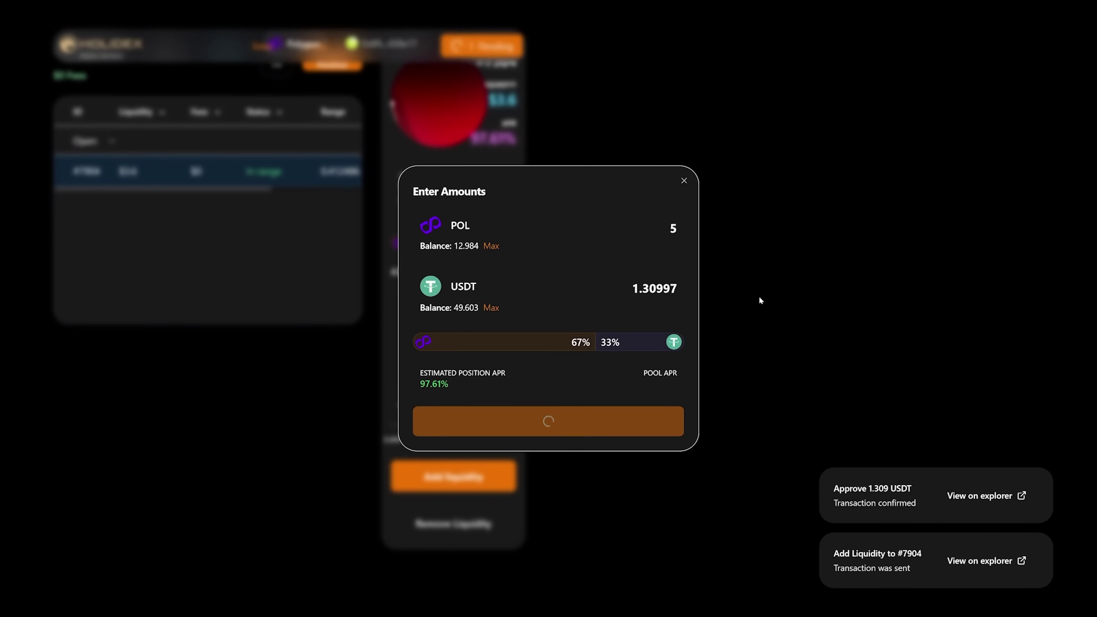
scroll(907, 285, "down", 1)
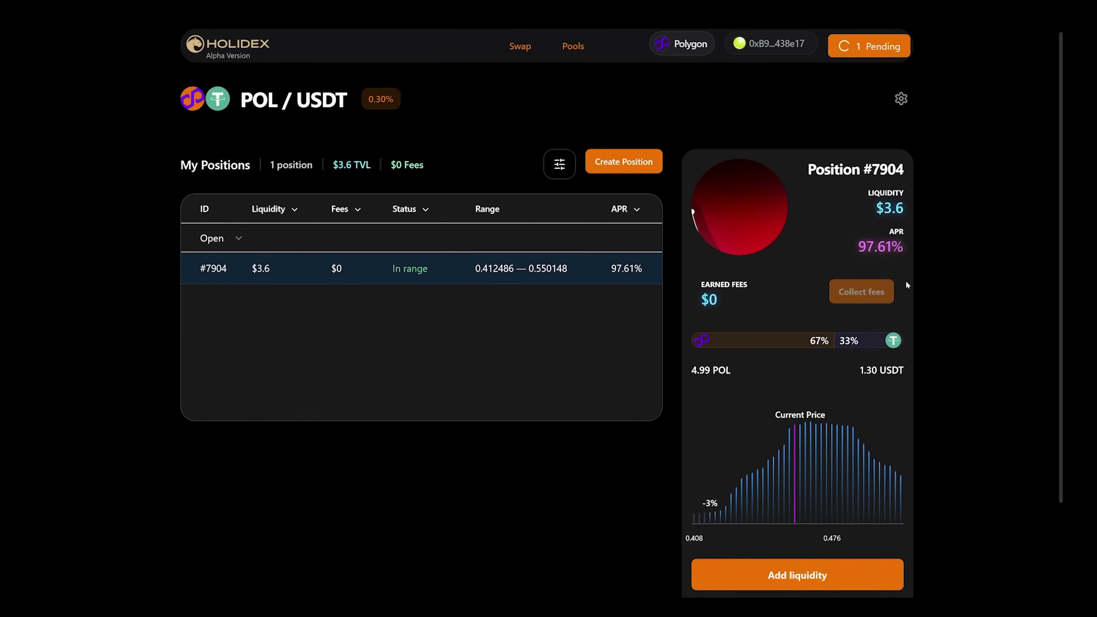
scroll(907, 285, "up", 1)
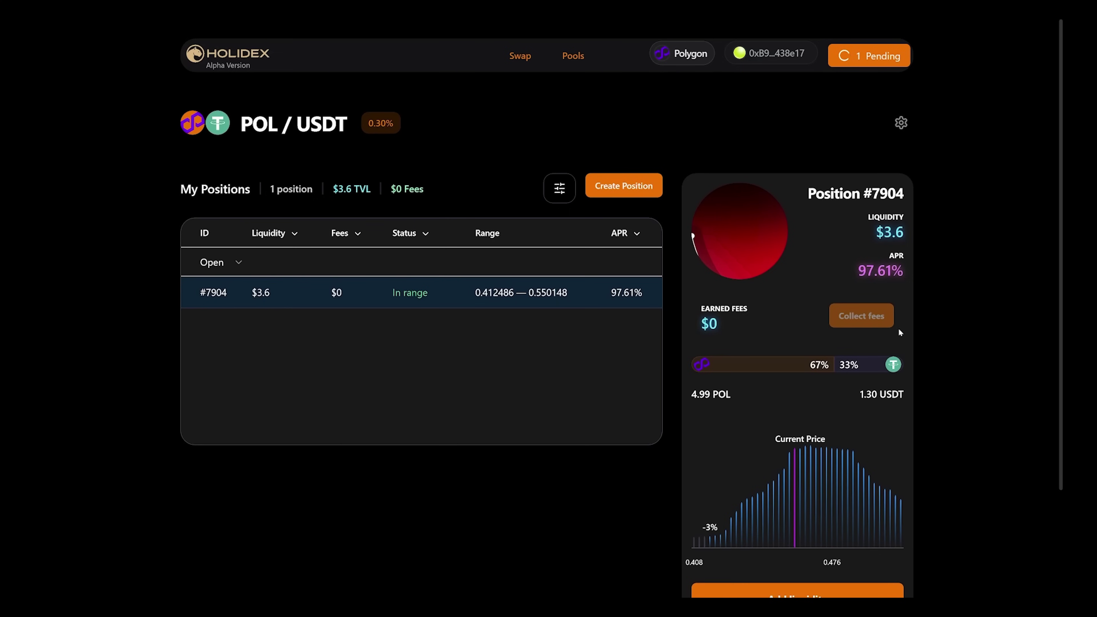
double_click(719, 325)
left_click(756, 323)
scroll(485, 350, "down", 1)
scroll(486, 352, "down", 1)
scroll(486, 353, "up", 2)
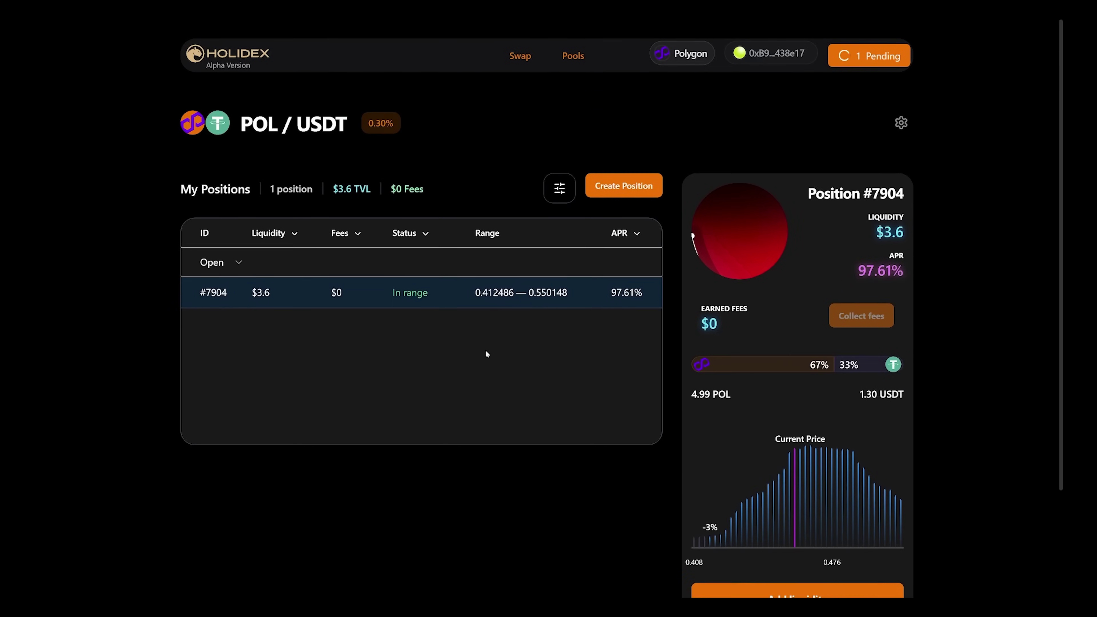